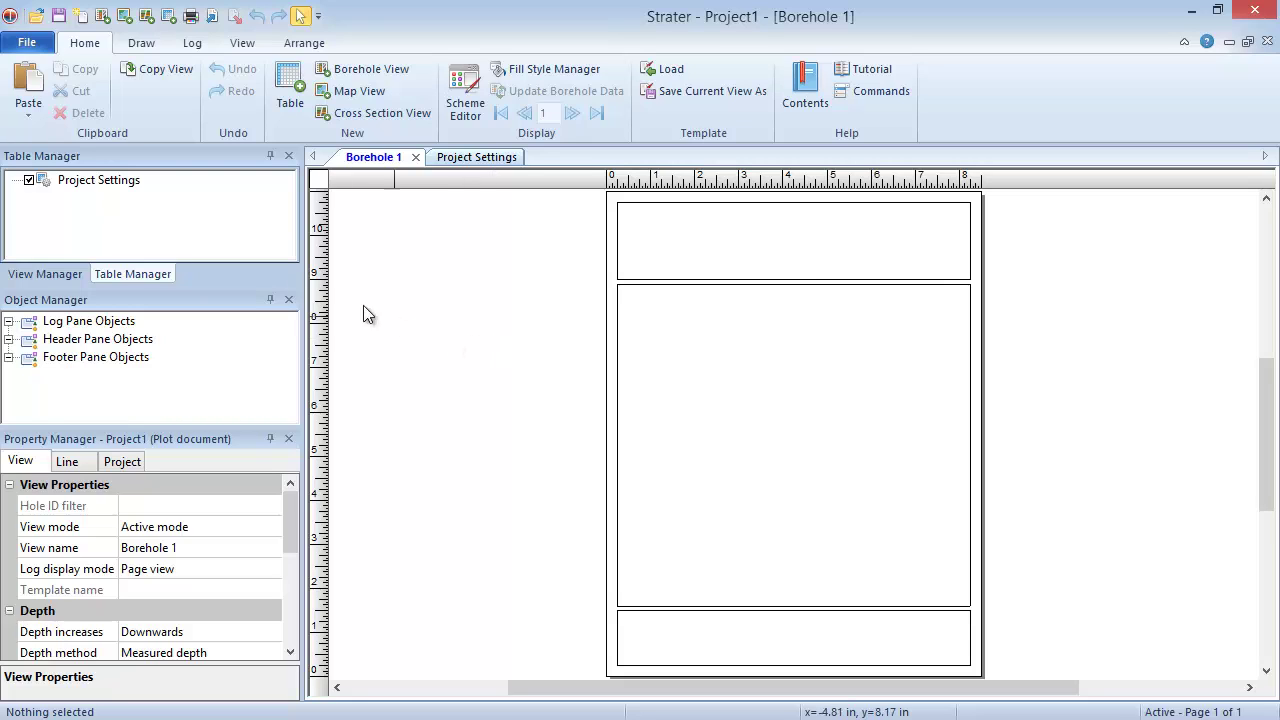
- Start a new table of type Depth Table and name it Depth
click(280, 110)
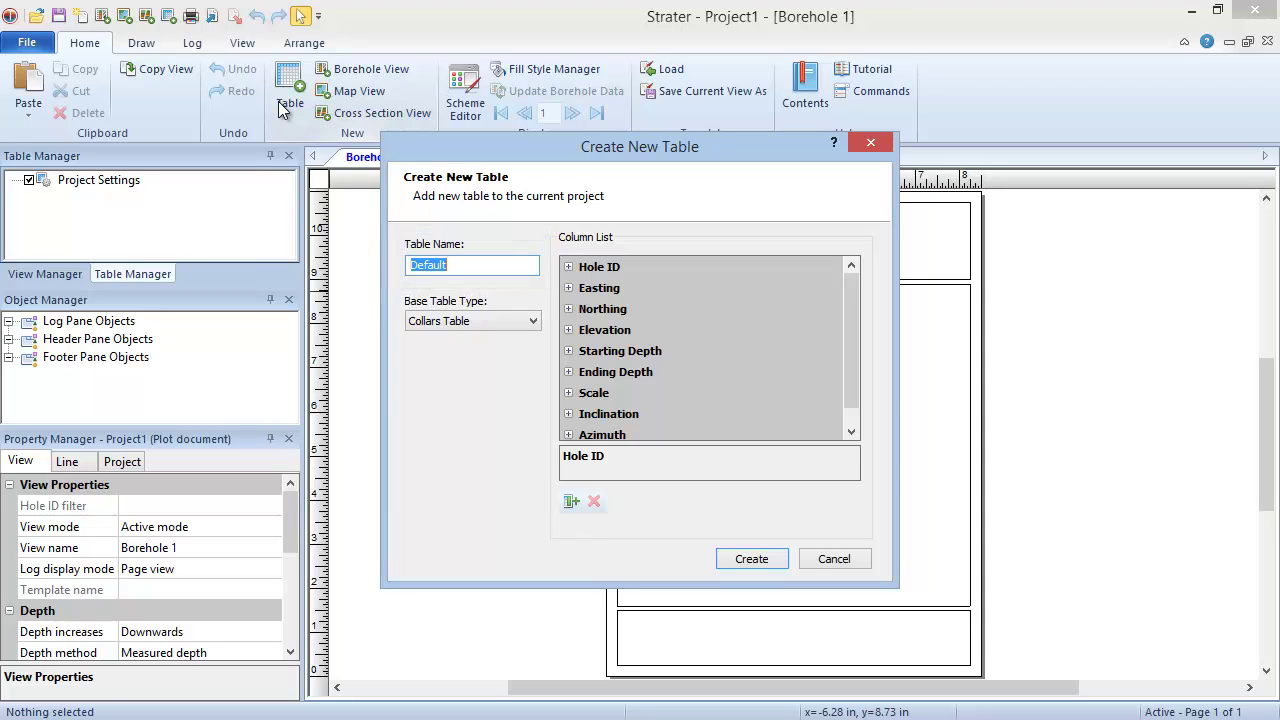
click(533, 324)
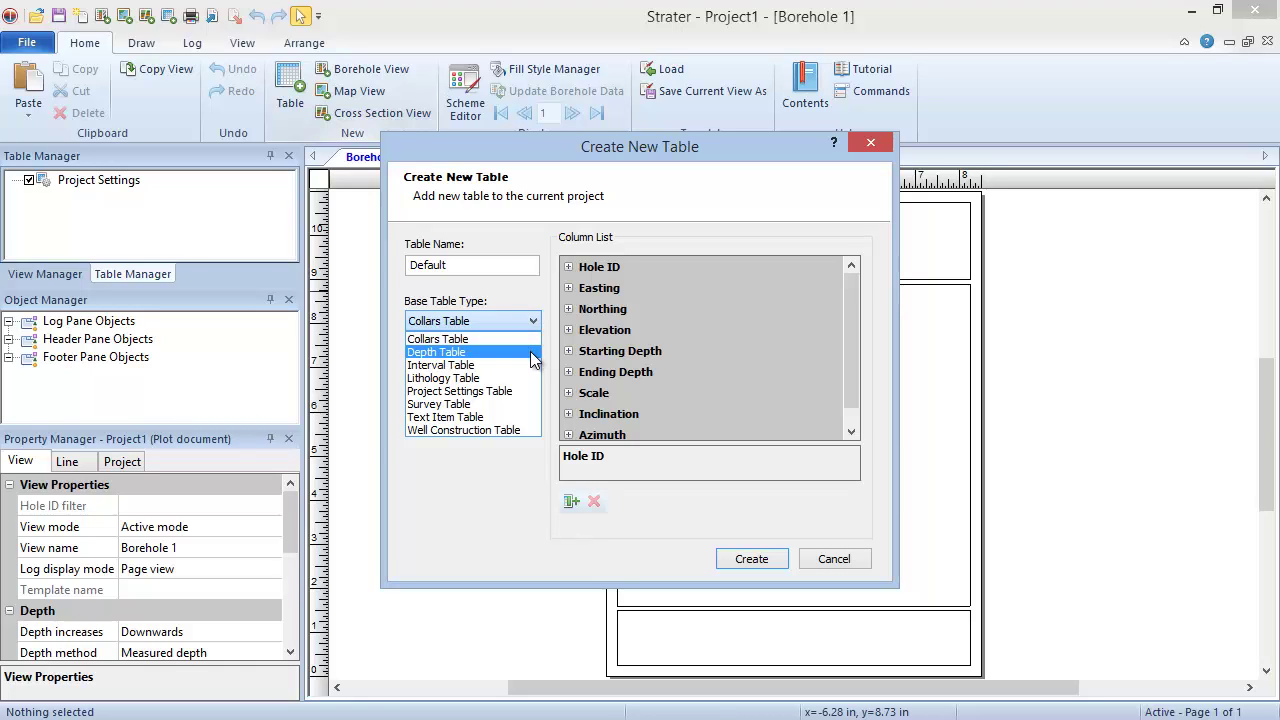
click(533, 359)
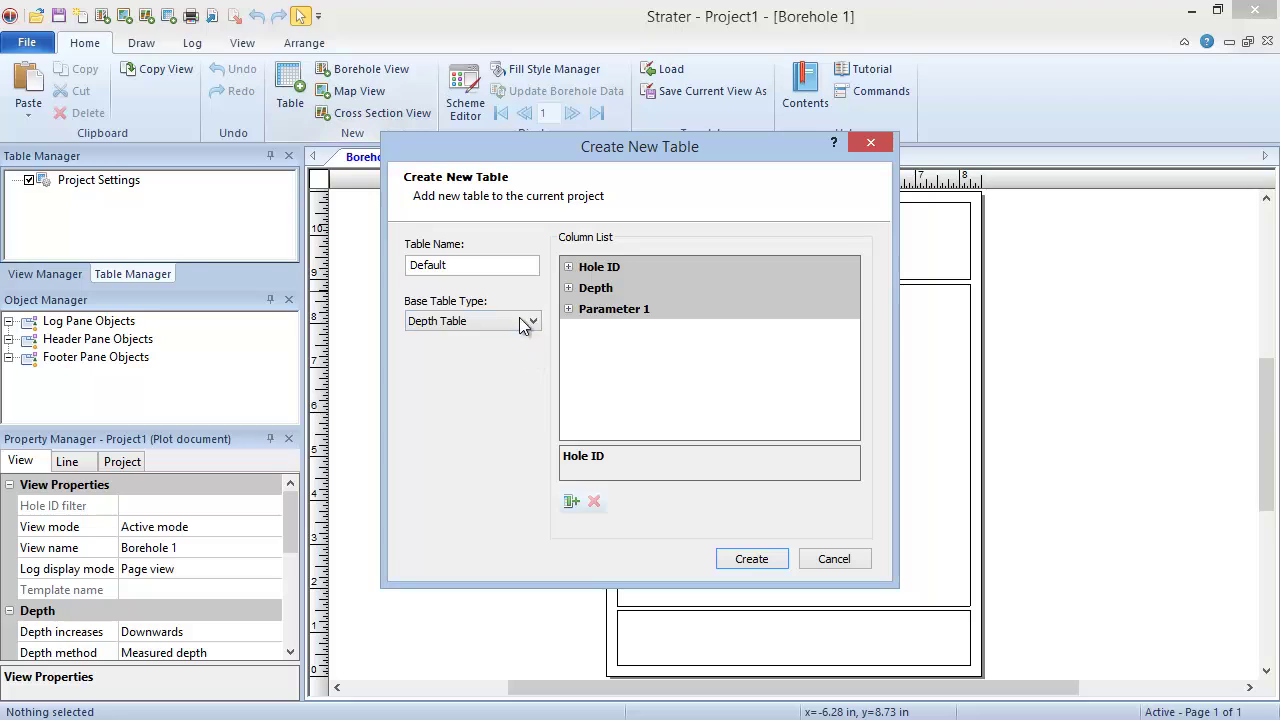
click(494, 272)
key(ctrl+a)
text(Depth)
- Create the Depth table and enter DH-1, depth 0 and parameter value 10 in row 1
click(728, 558)
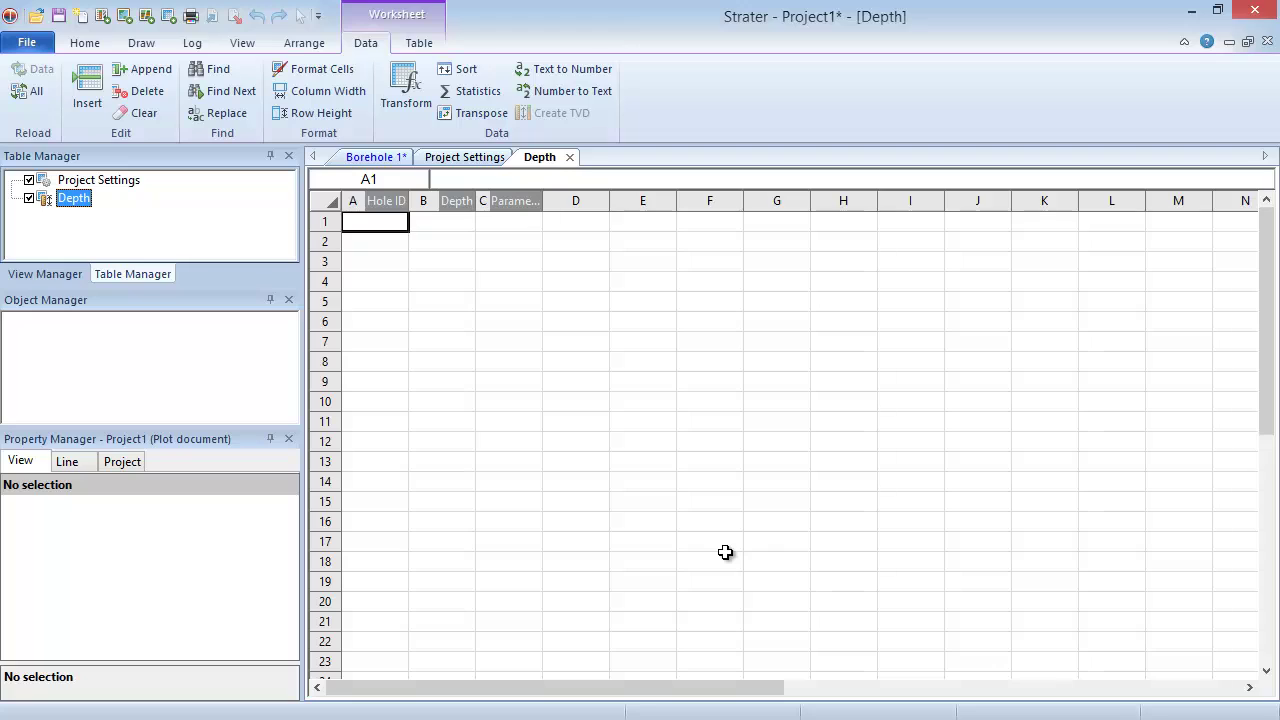
text(DH-1)
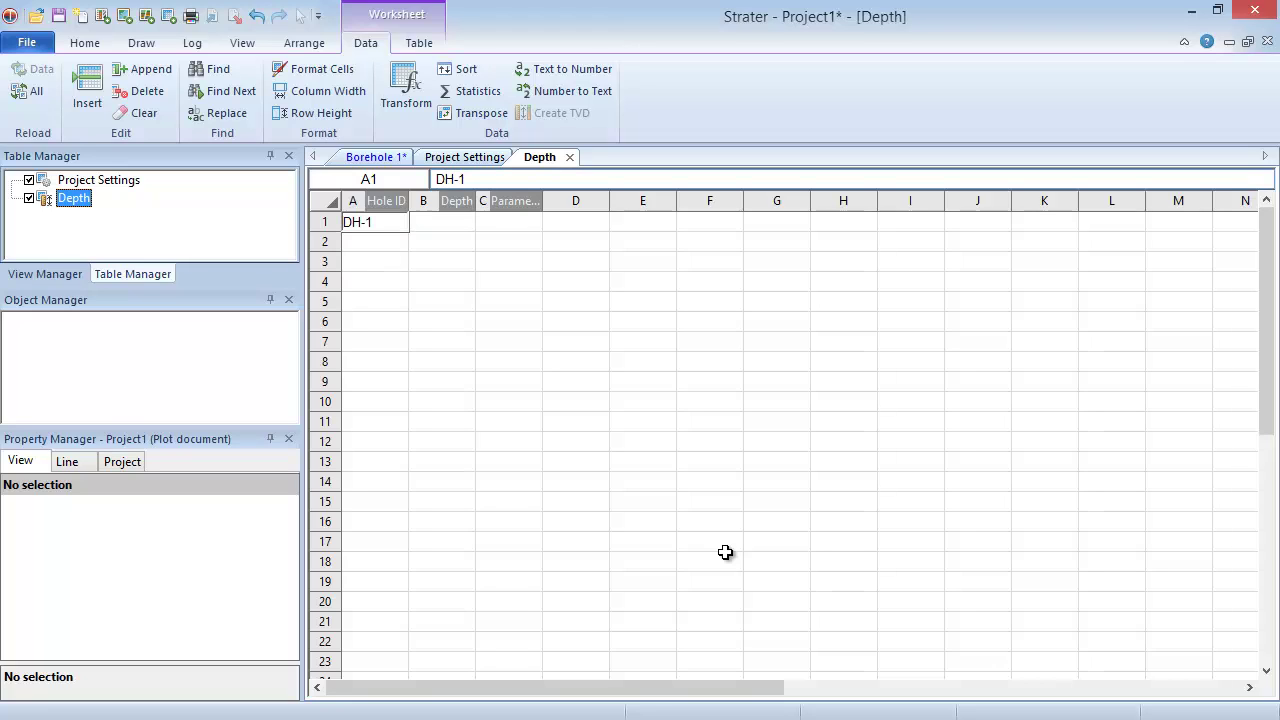
key(Tab)
text(0)
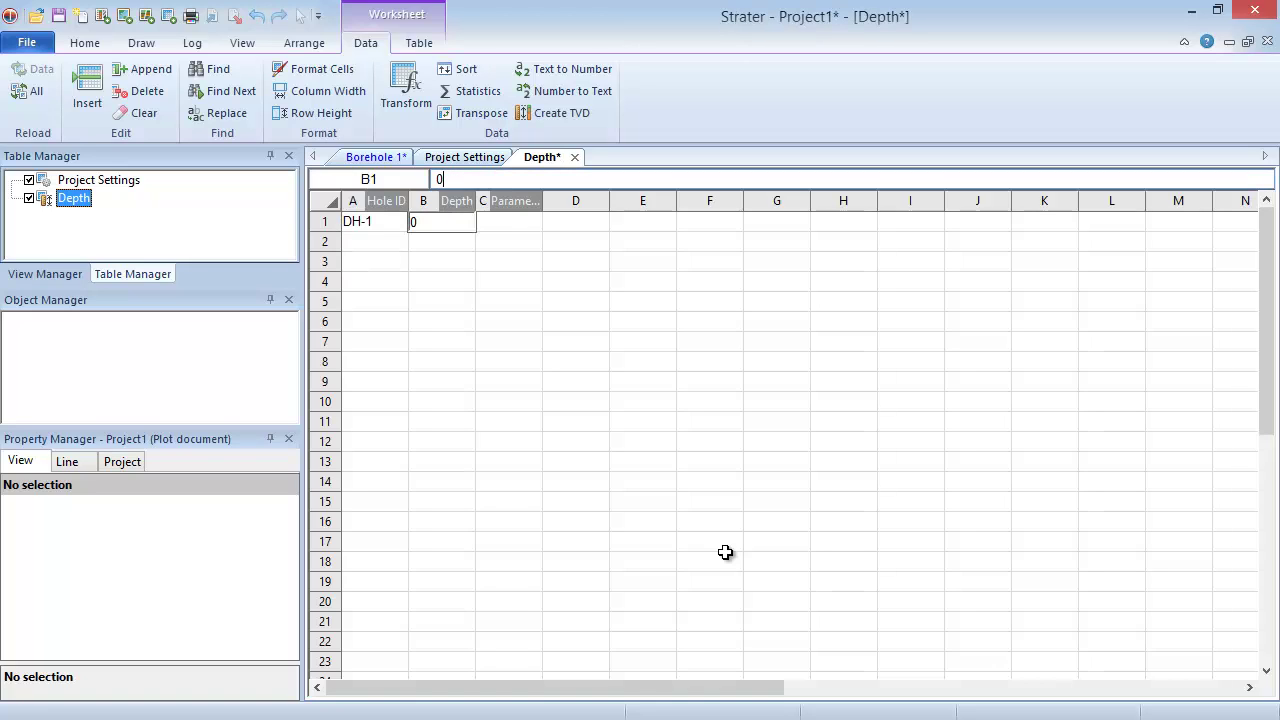
key(Tab)
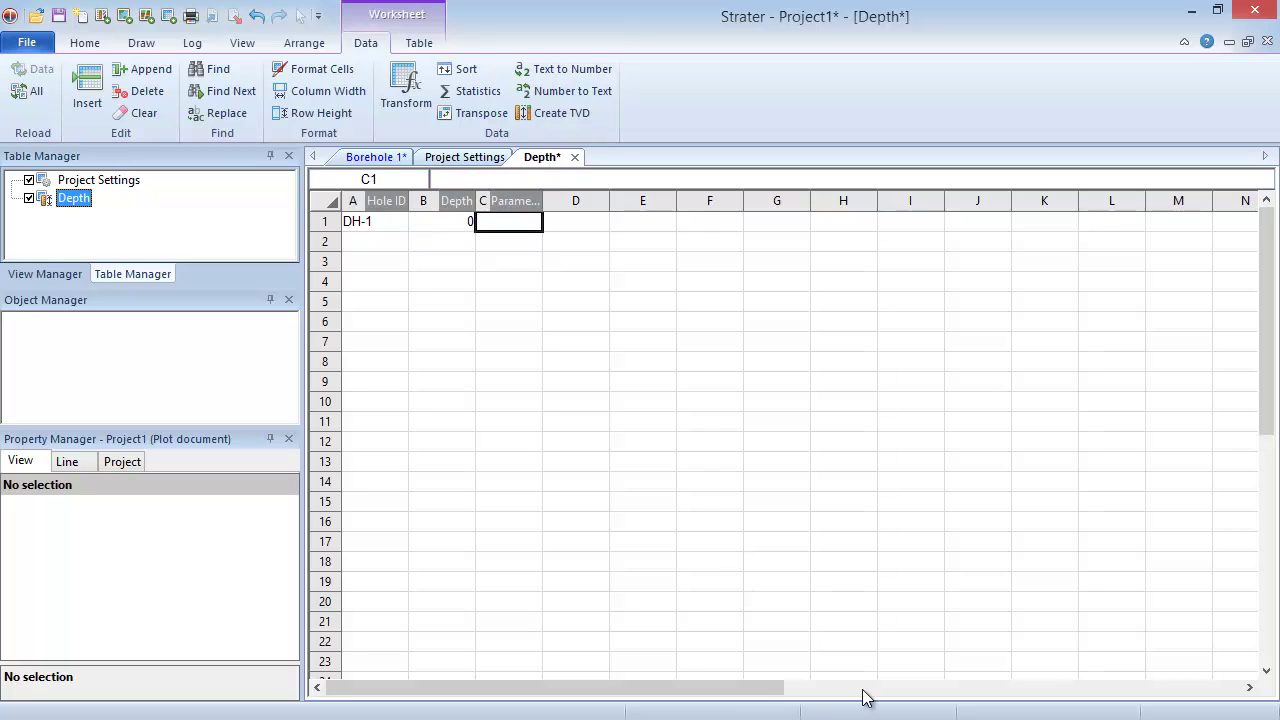
right_click(516, 222)
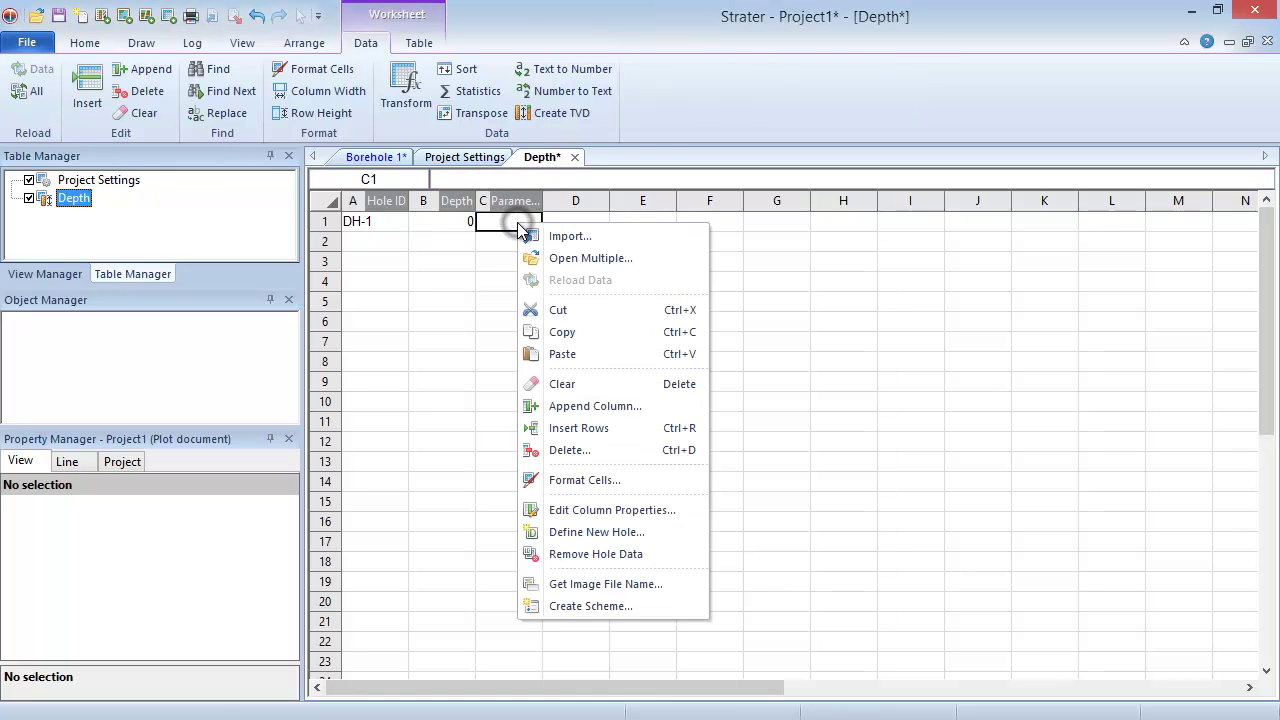
click(580, 356)
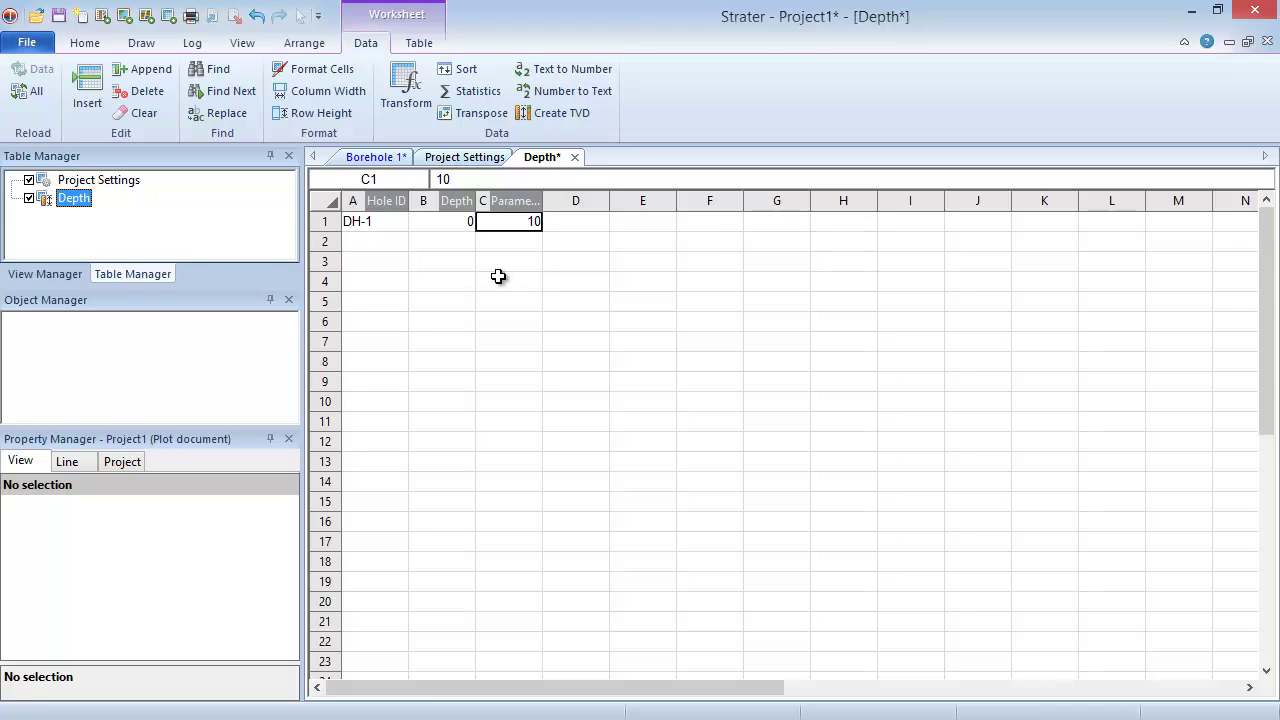
click(369, 242)
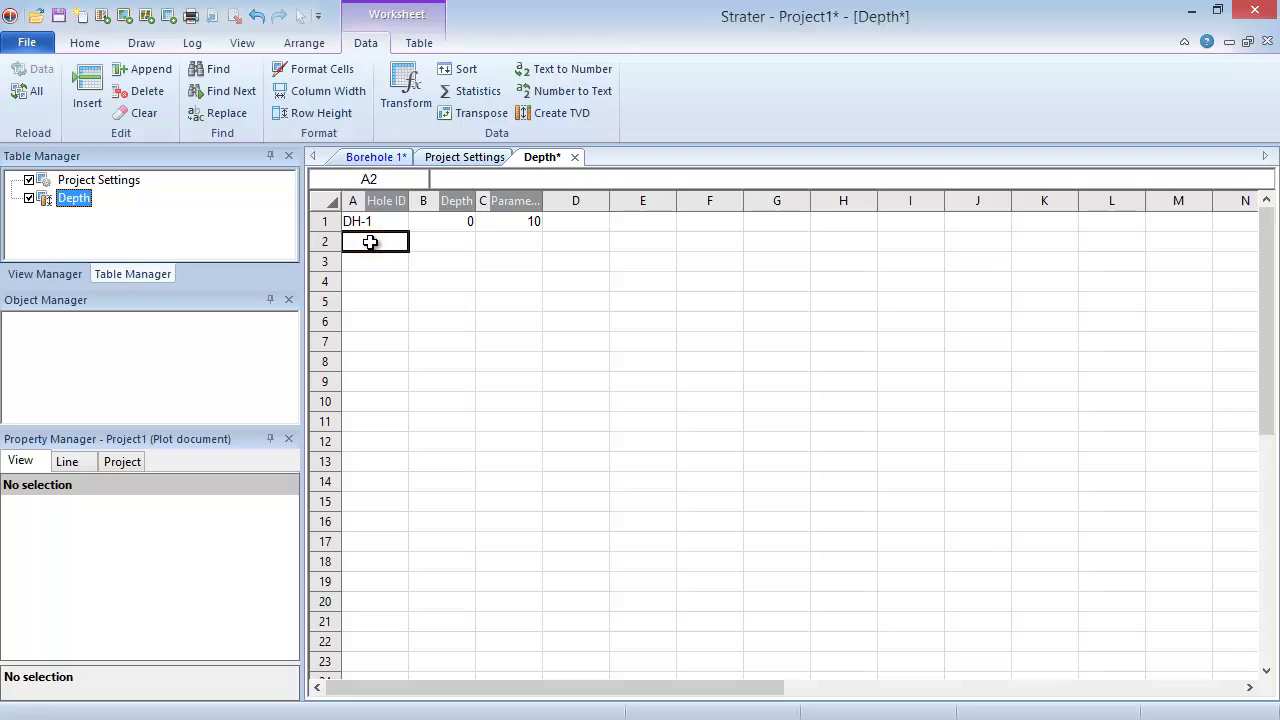
- Import data from Example Data.xls, selecting only its Depth sheet
click(45, 44)
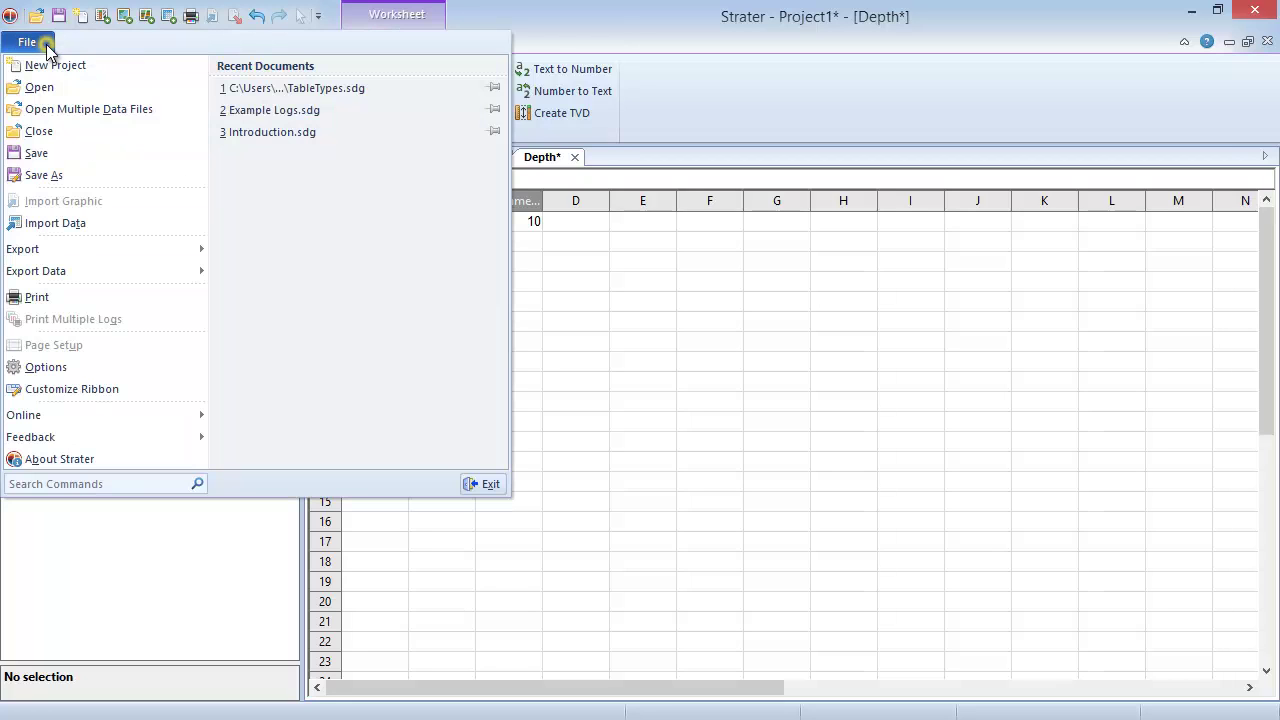
click(141, 222)
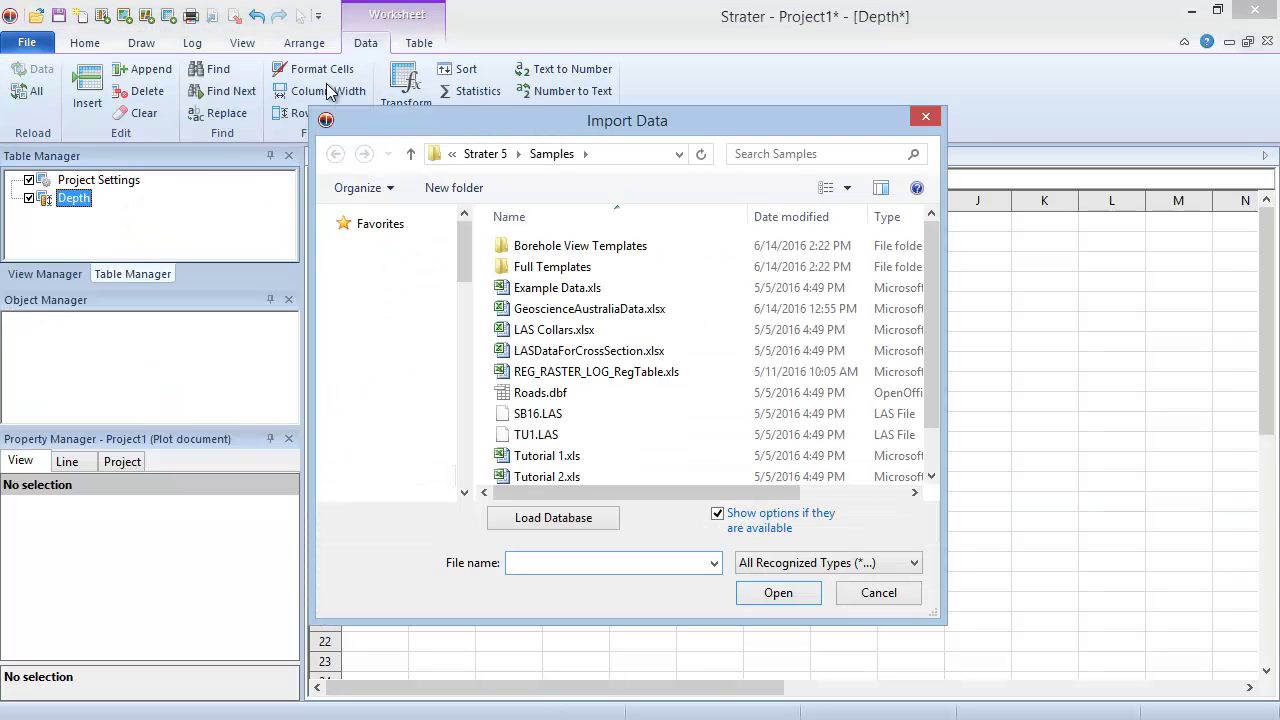
click(620, 290)
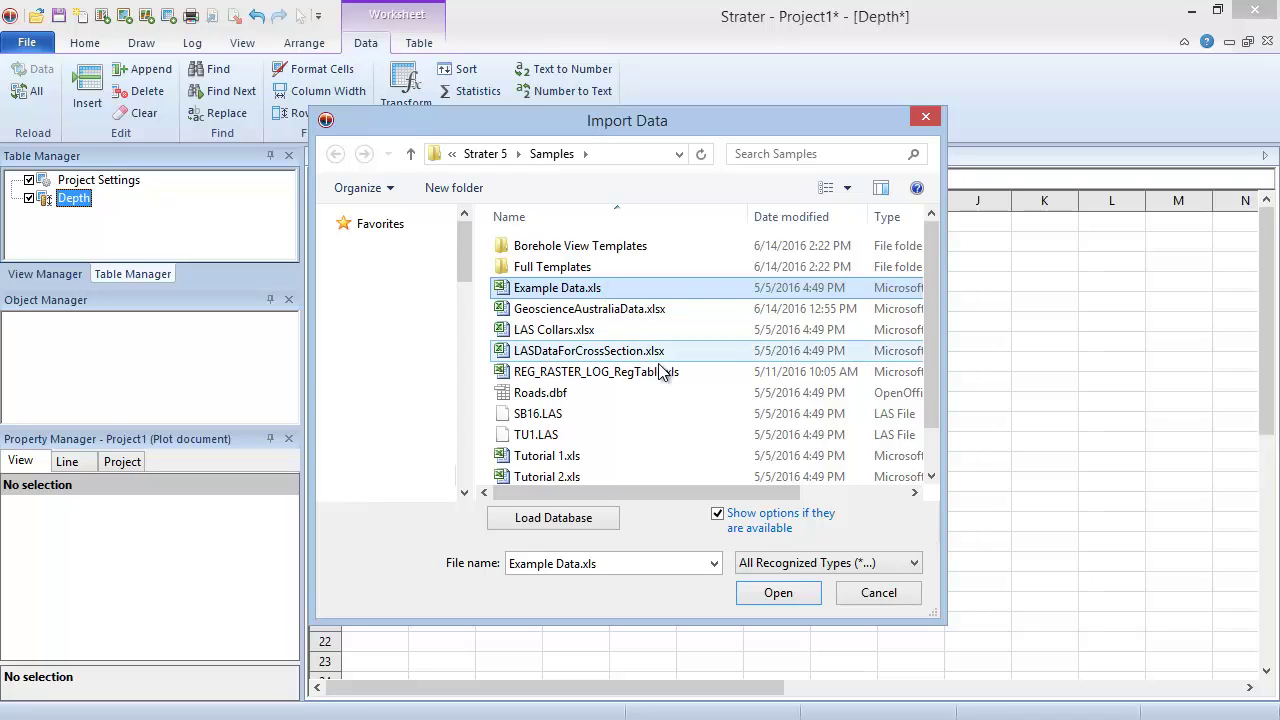
click(762, 594)
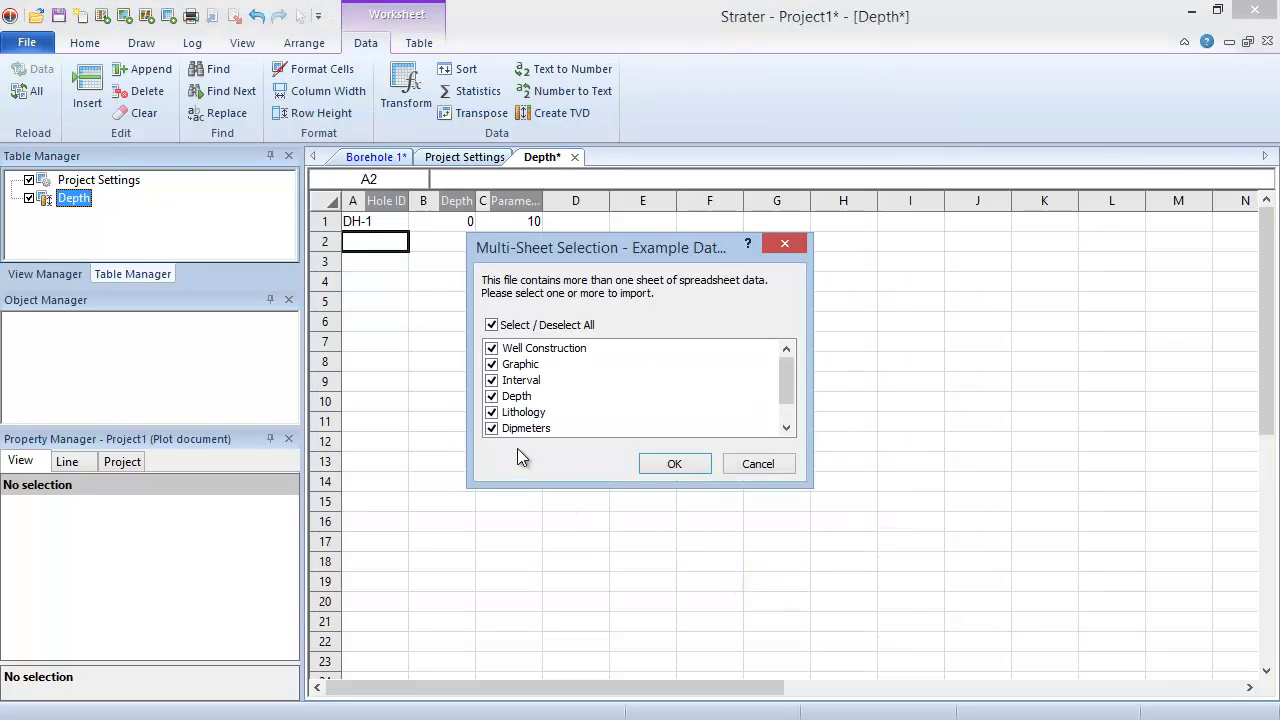
click(492, 326)
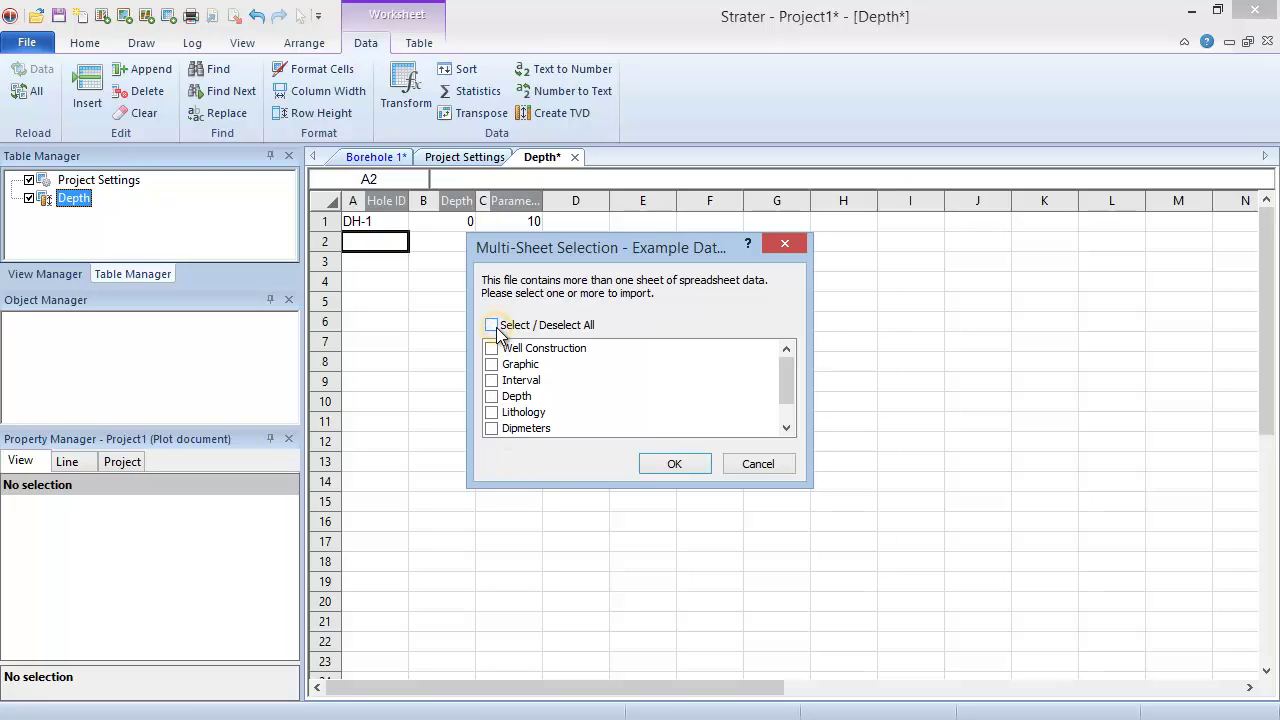
click(492, 397)
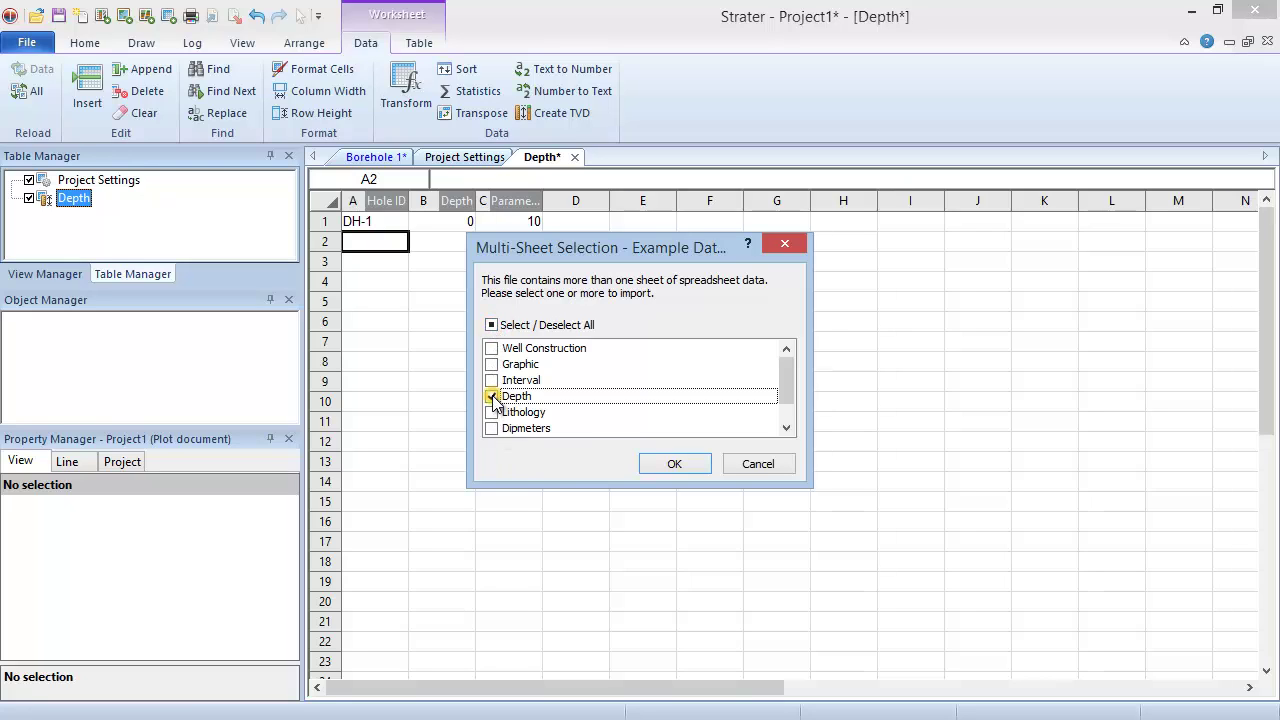
click(672, 464)
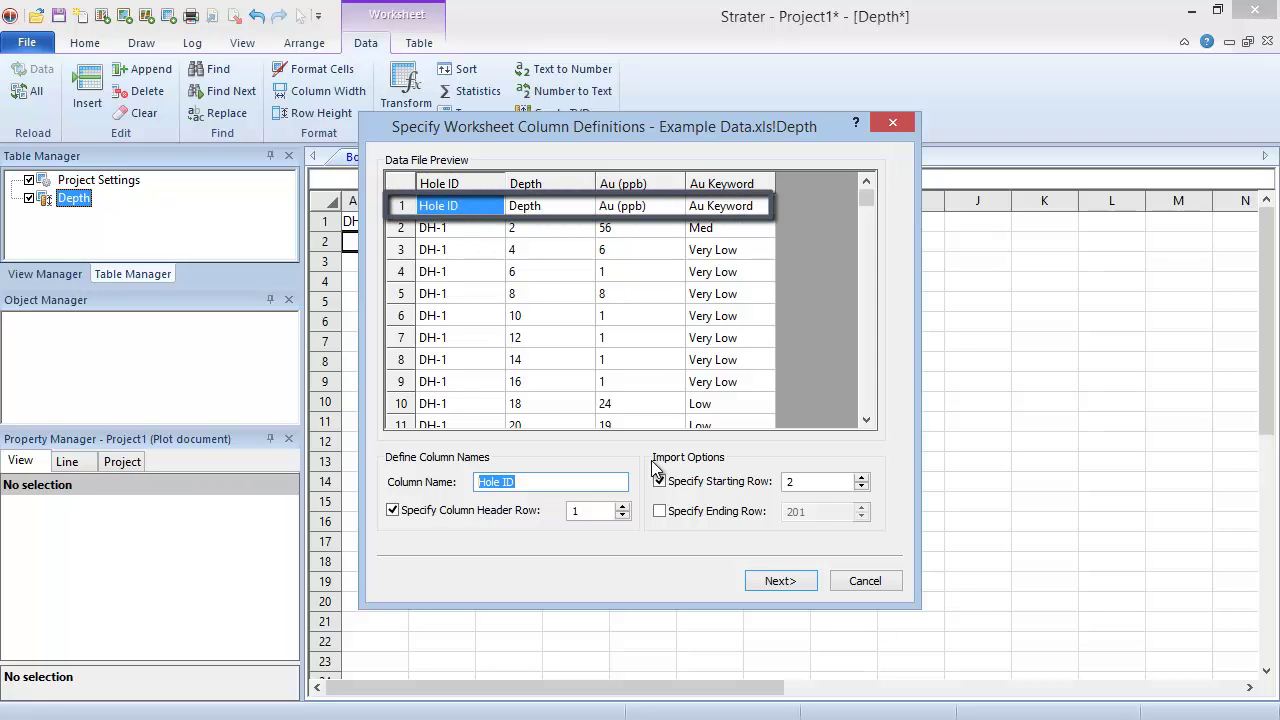
- Keep row 1 as the column header row, check the Depth column, and continue to mapping
click(394, 512)
click(394, 512)
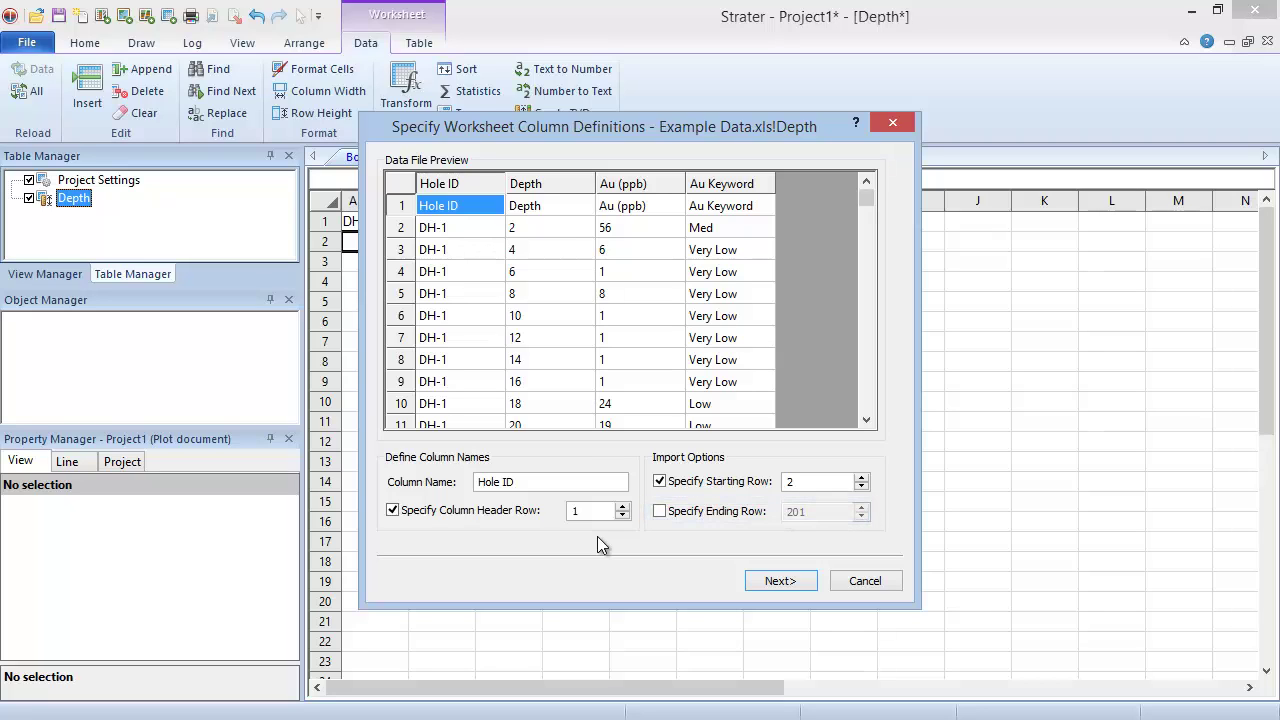
click(550, 188)
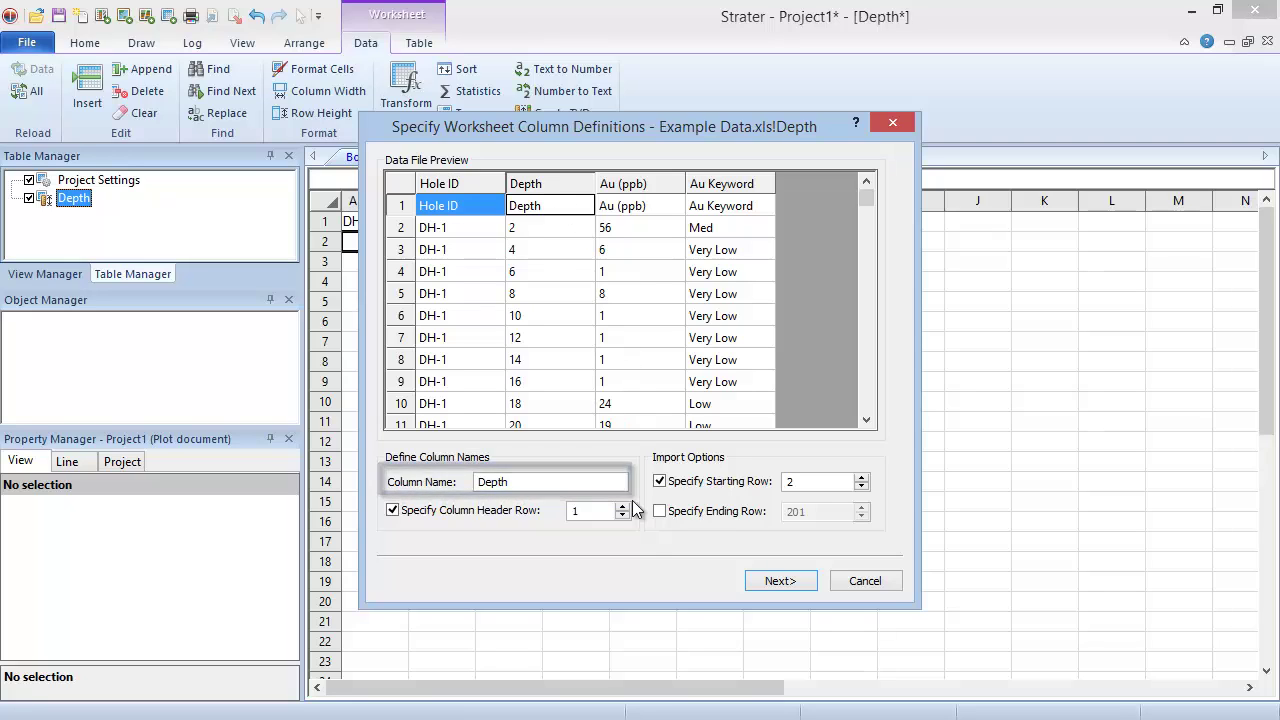
click(765, 583)
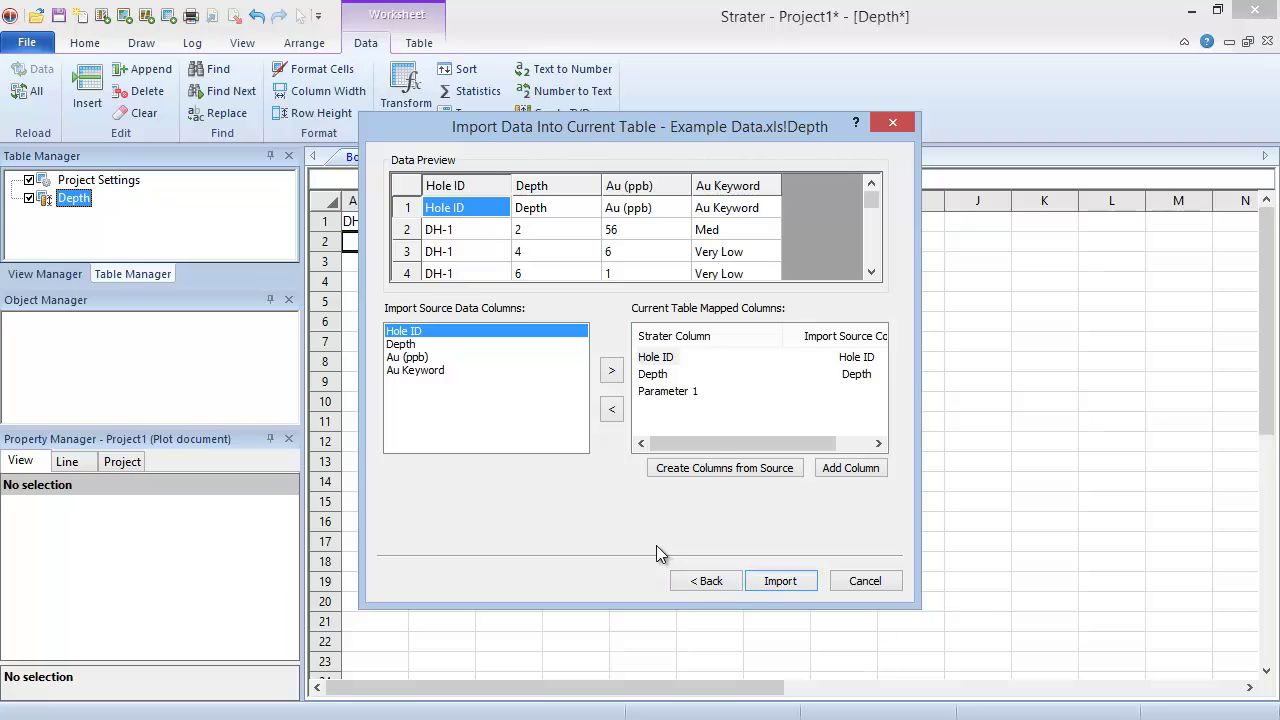
- Map the source Au (ppb) column onto Parameter 1
drag(781, 340, 737, 341)
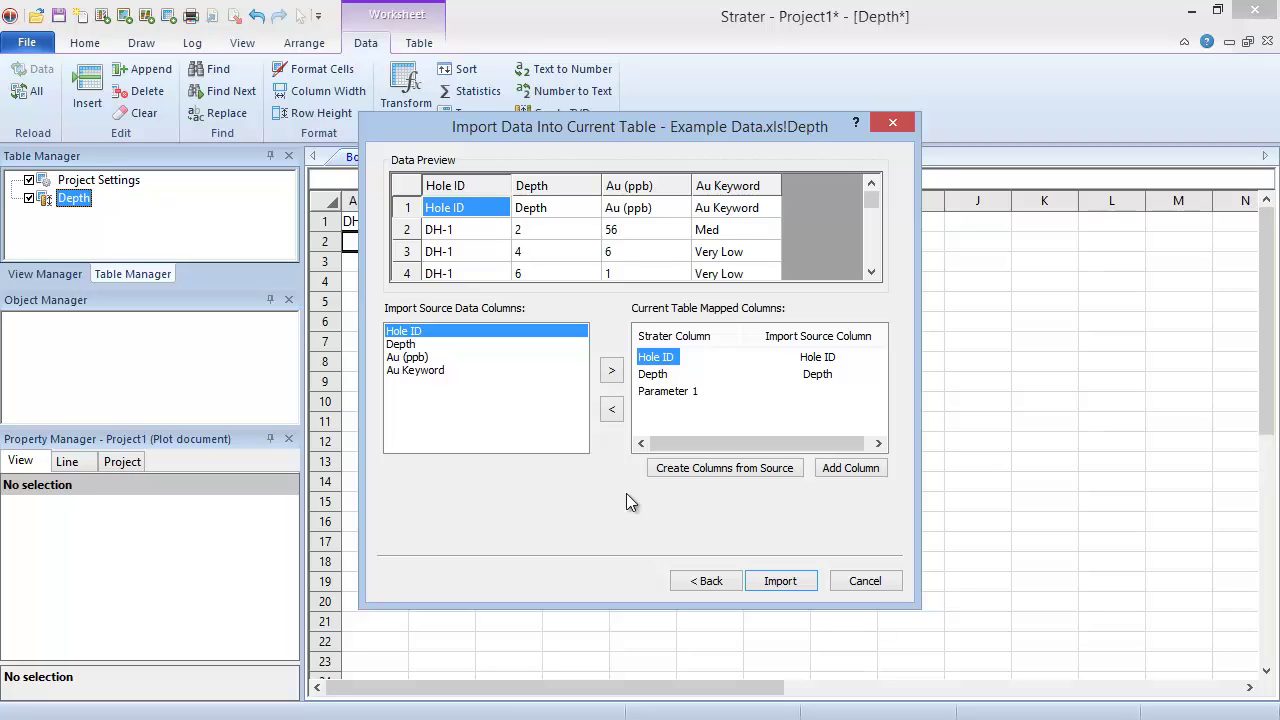
click(679, 394)
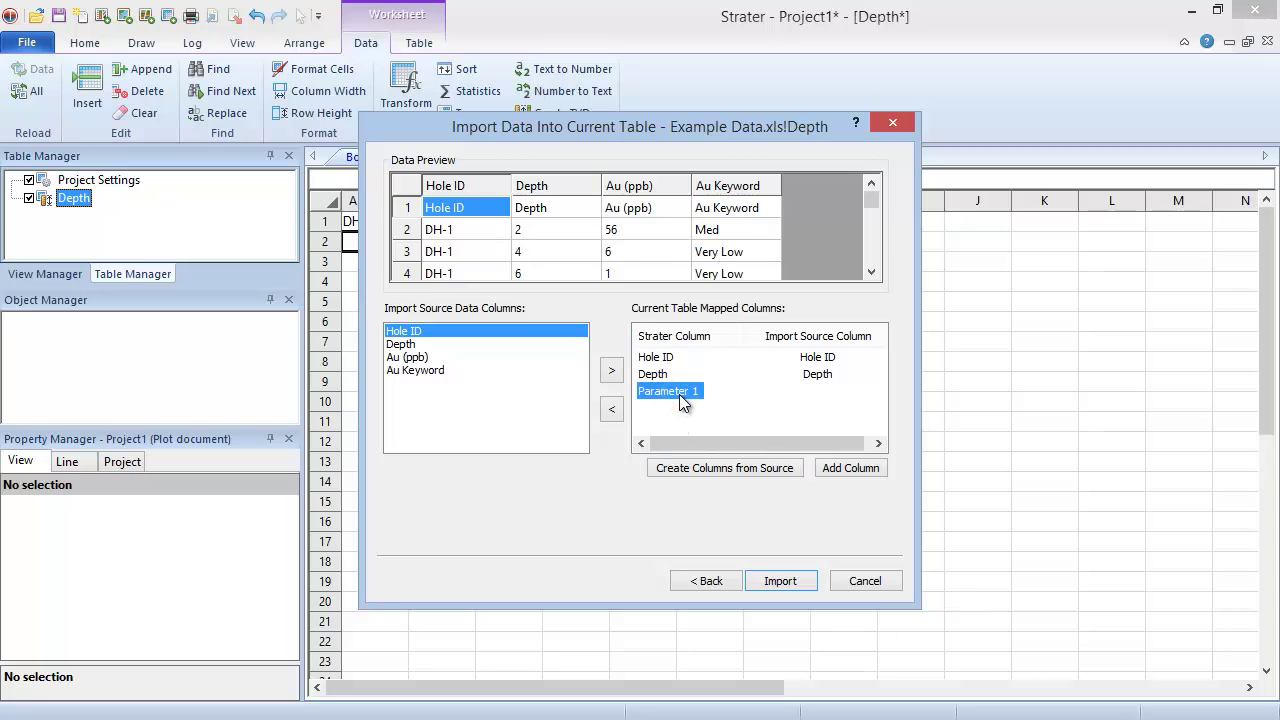
click(450, 357)
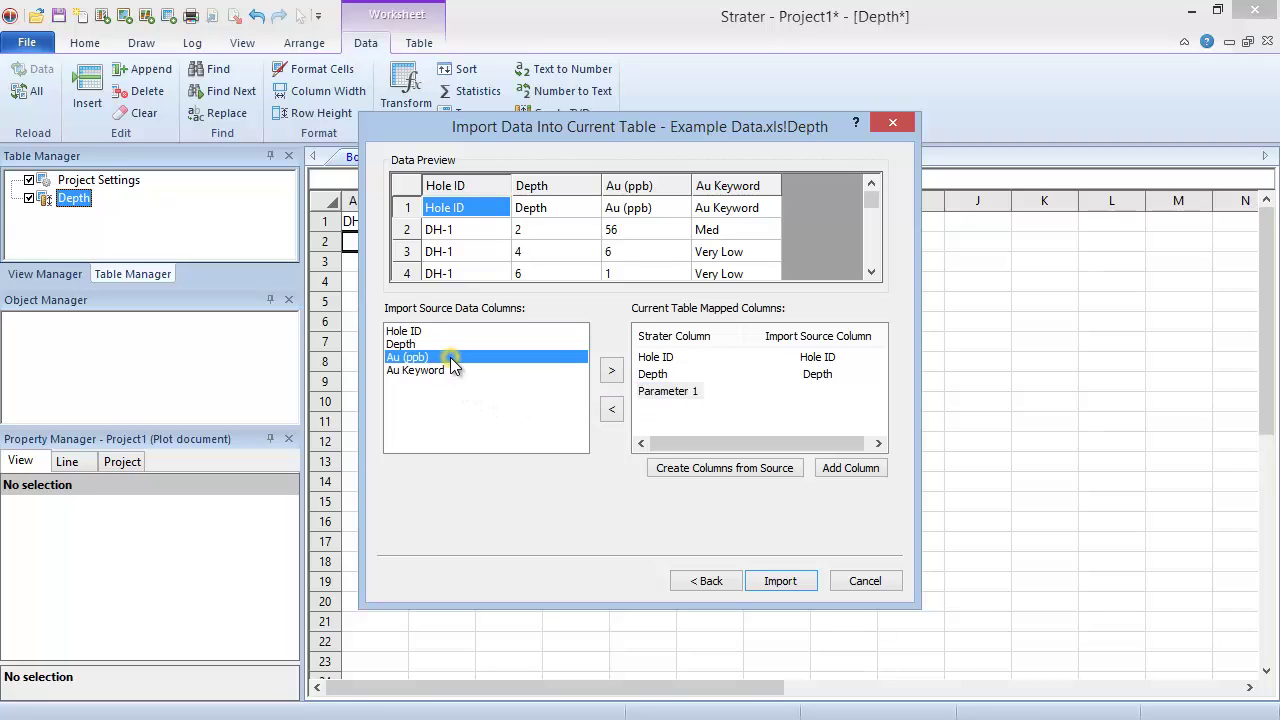
click(611, 372)
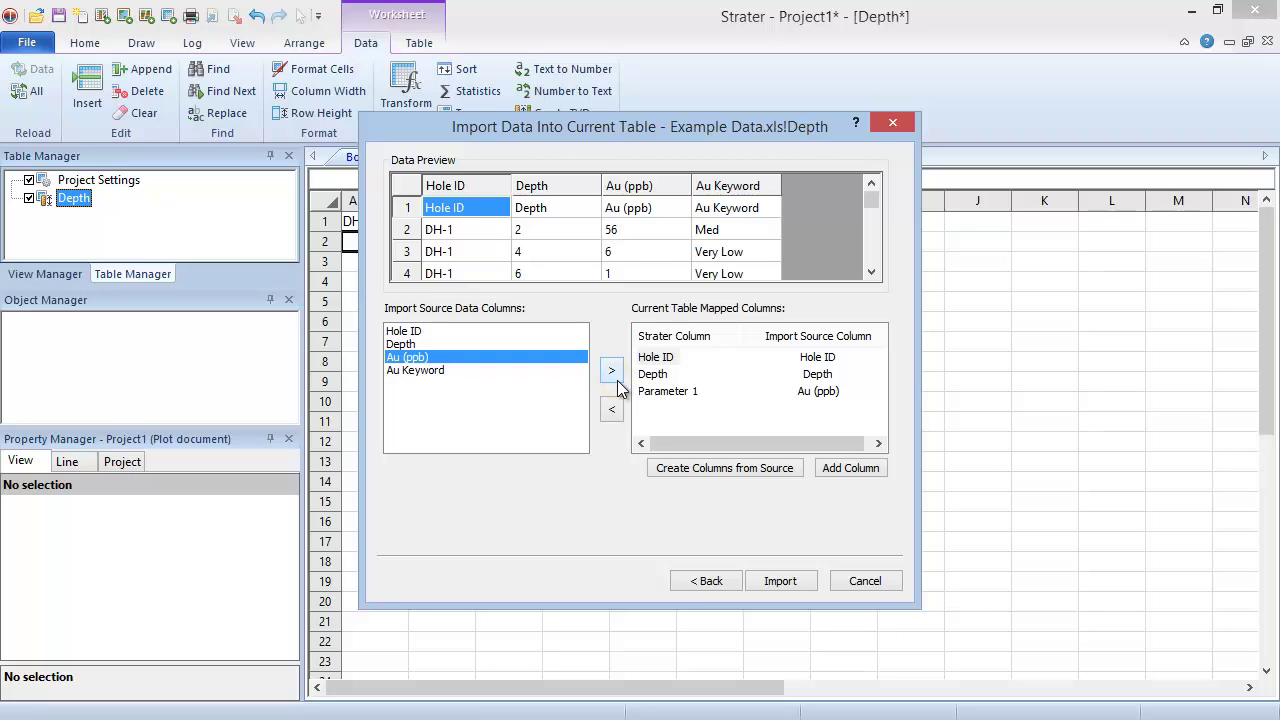
- Add a new Au Keyword column and map the source Au Keyword onto it
click(831, 472)
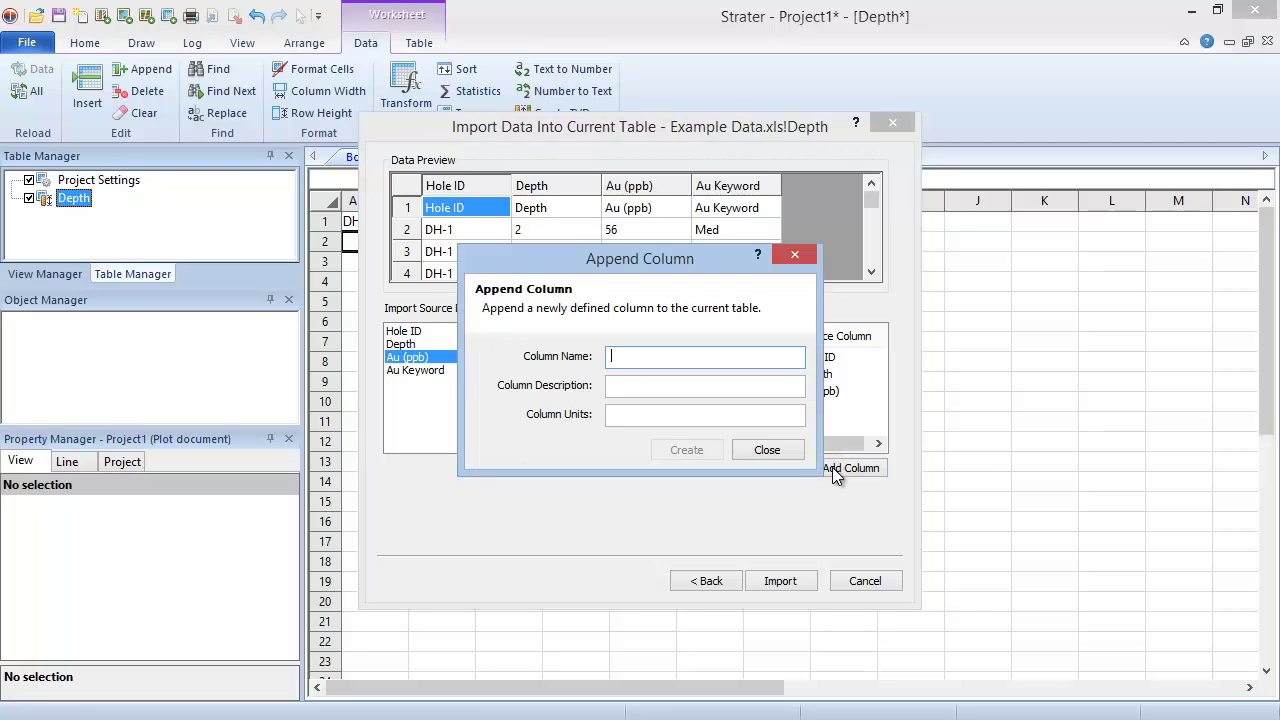
text(Au Keyword)
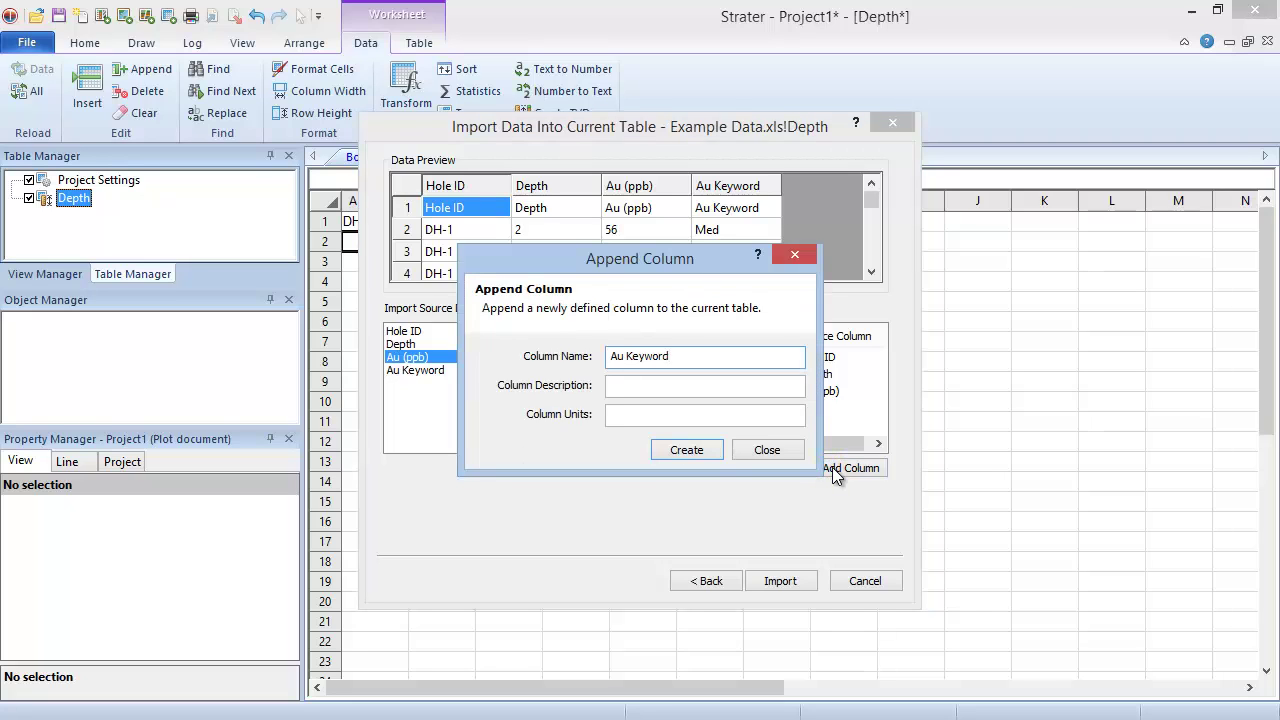
click(703, 448)
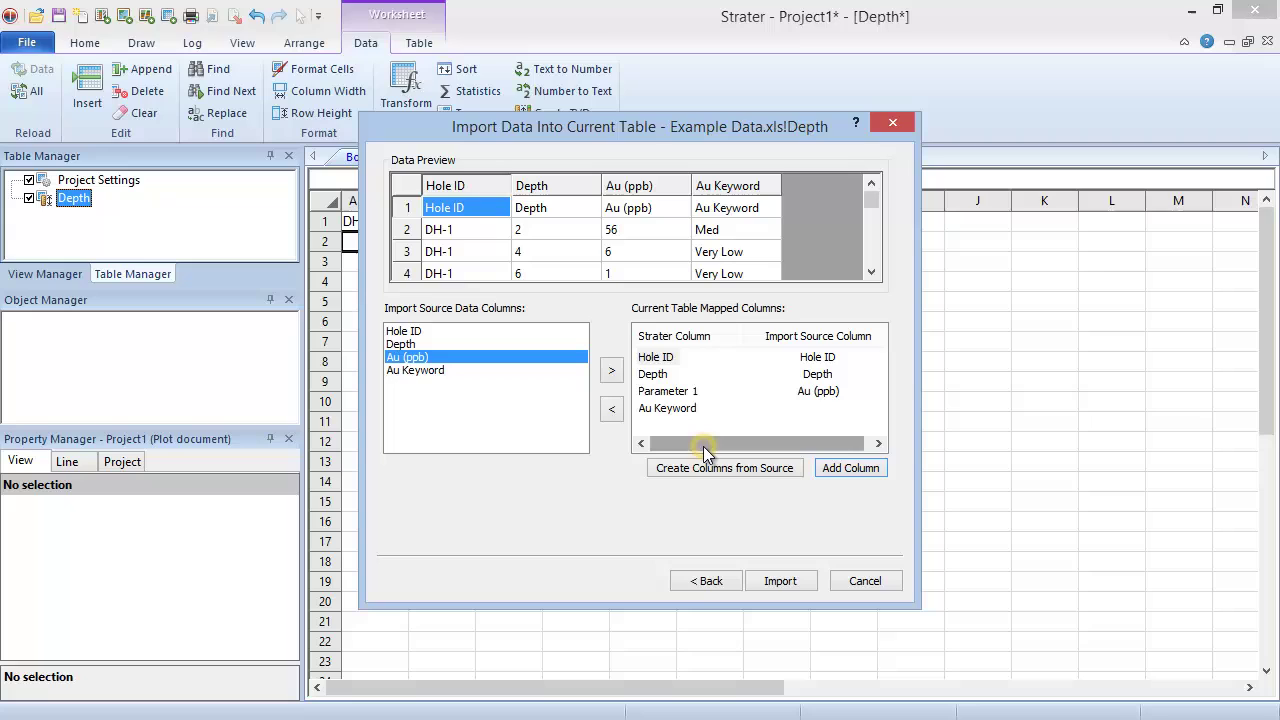
click(525, 370)
click(667, 408)
click(611, 370)
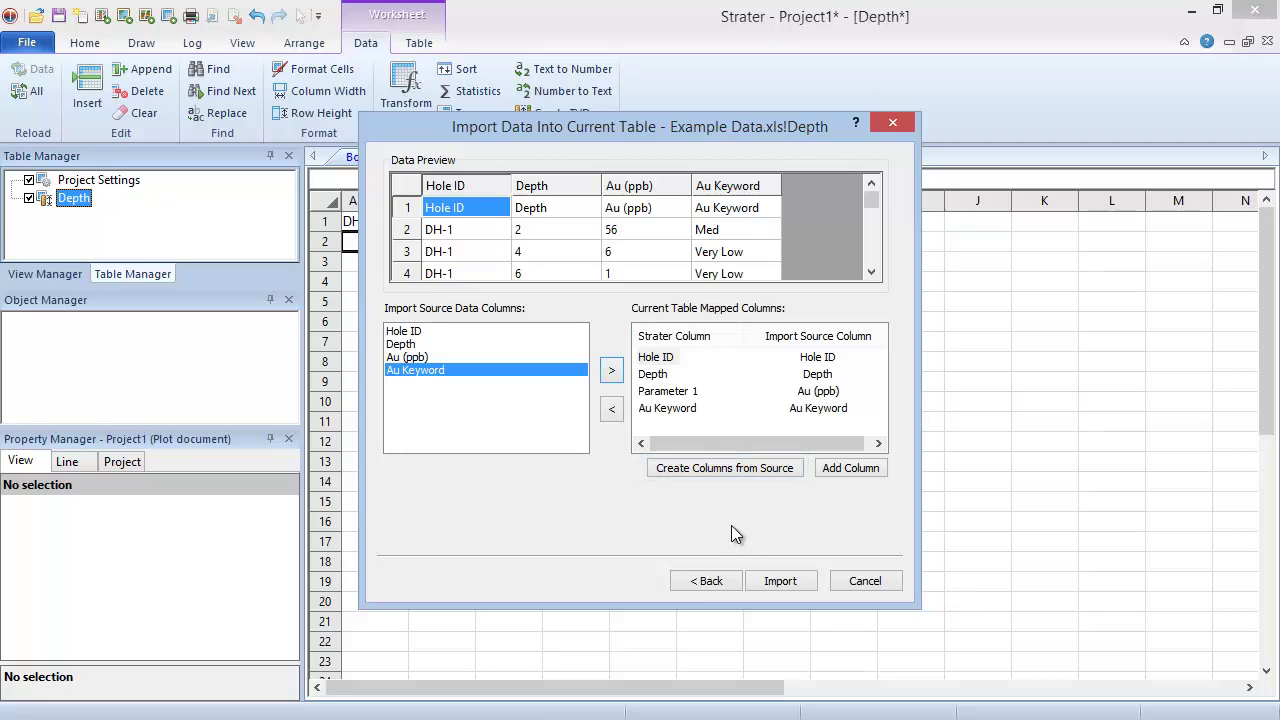
- Import the mapped Depth data, then open Example Data.xls and choose its Interval sheet
click(806, 583)
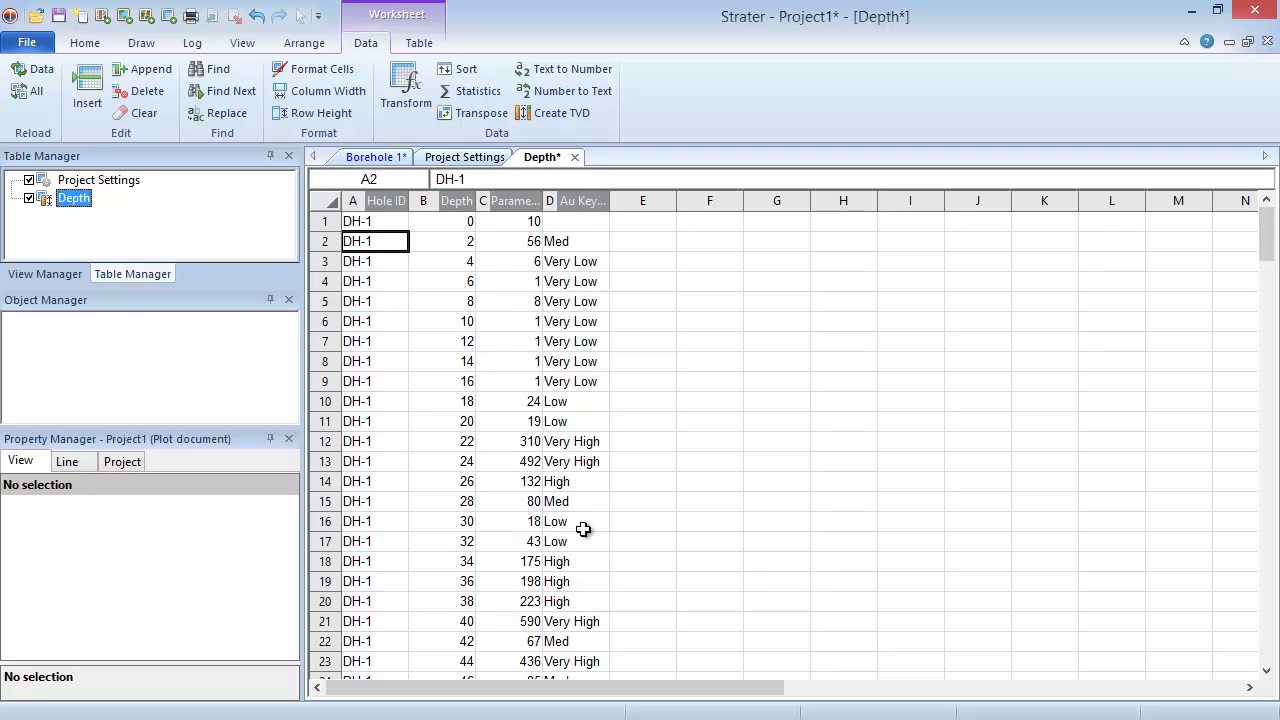
click(27, 42)
click(78, 87)
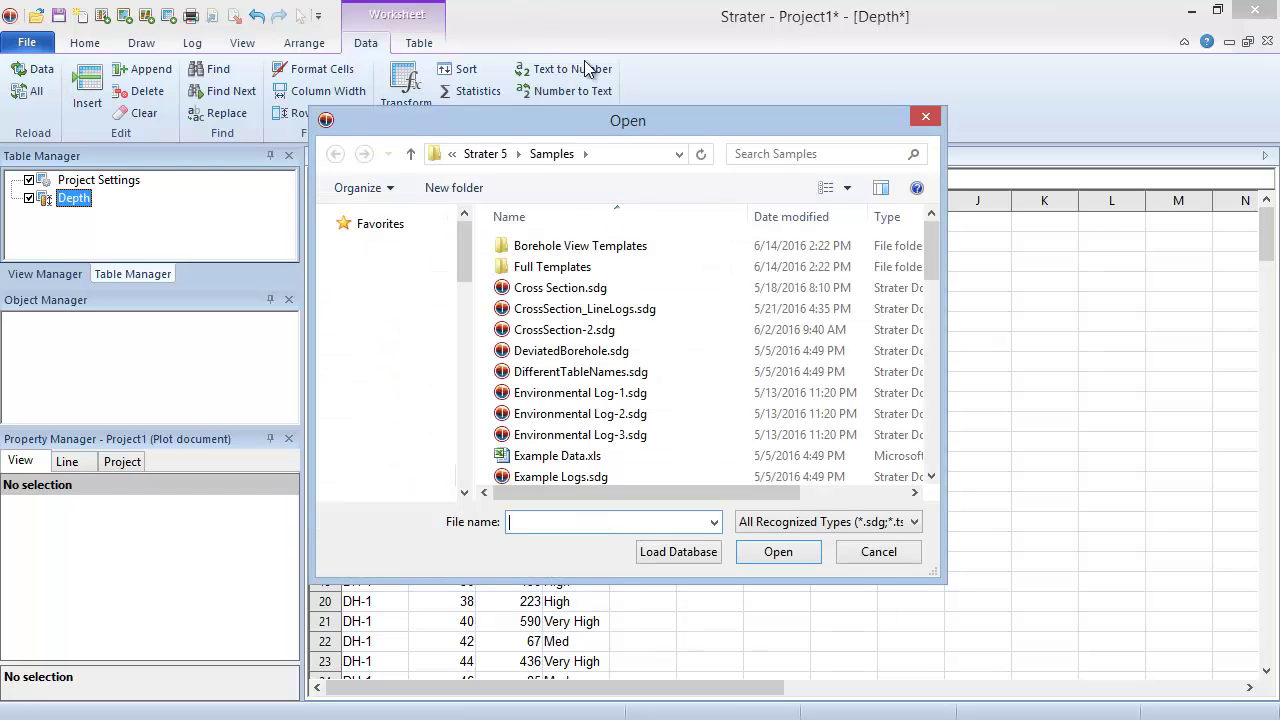
click(669, 455)
click(811, 554)
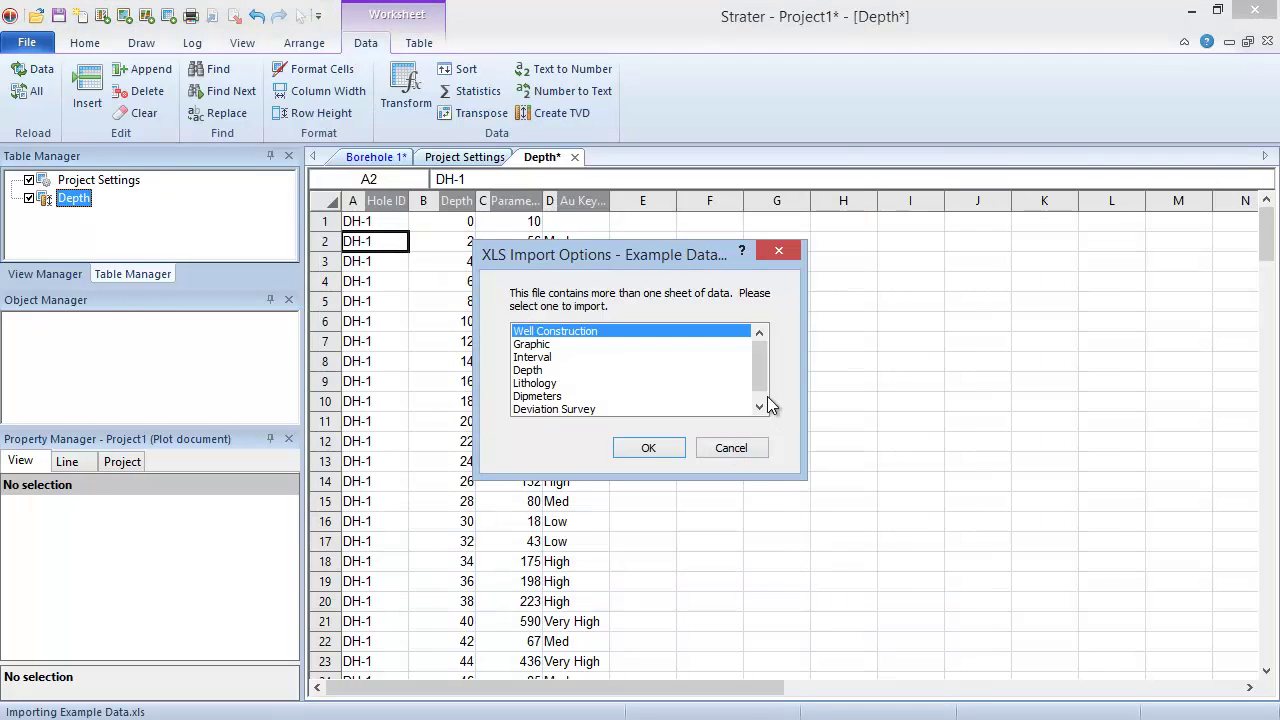
click(559, 357)
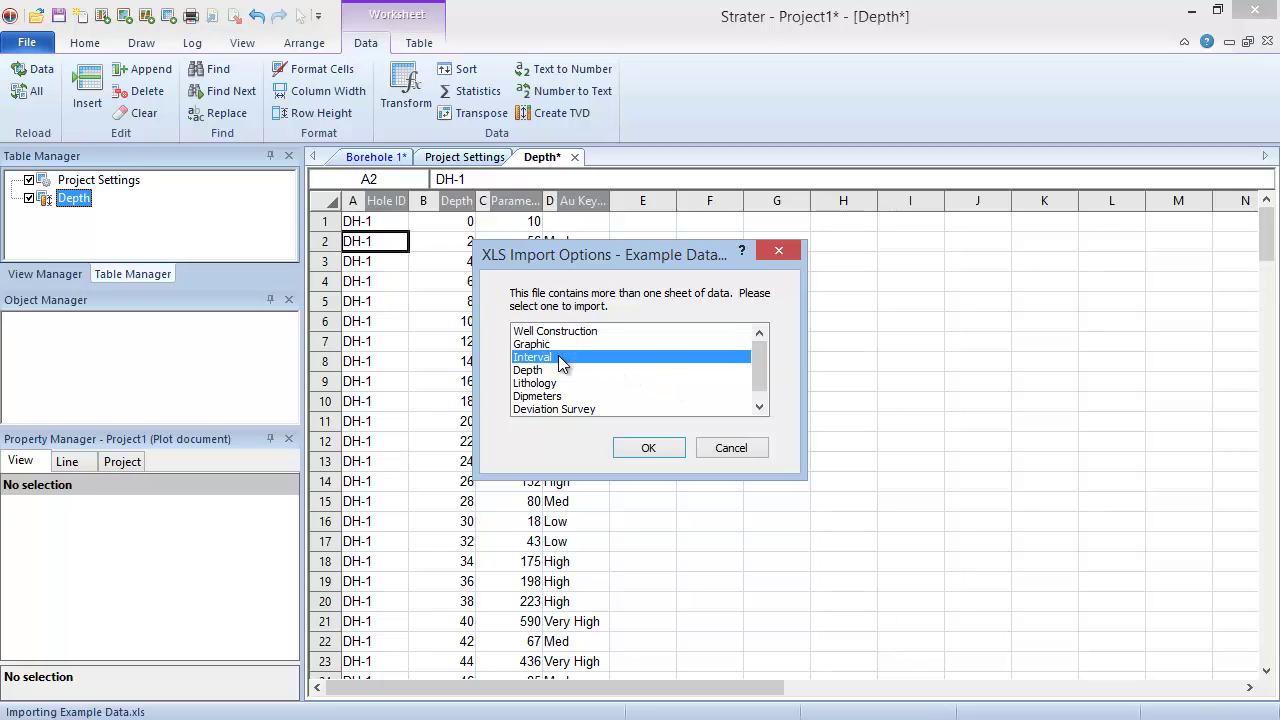
click(663, 449)
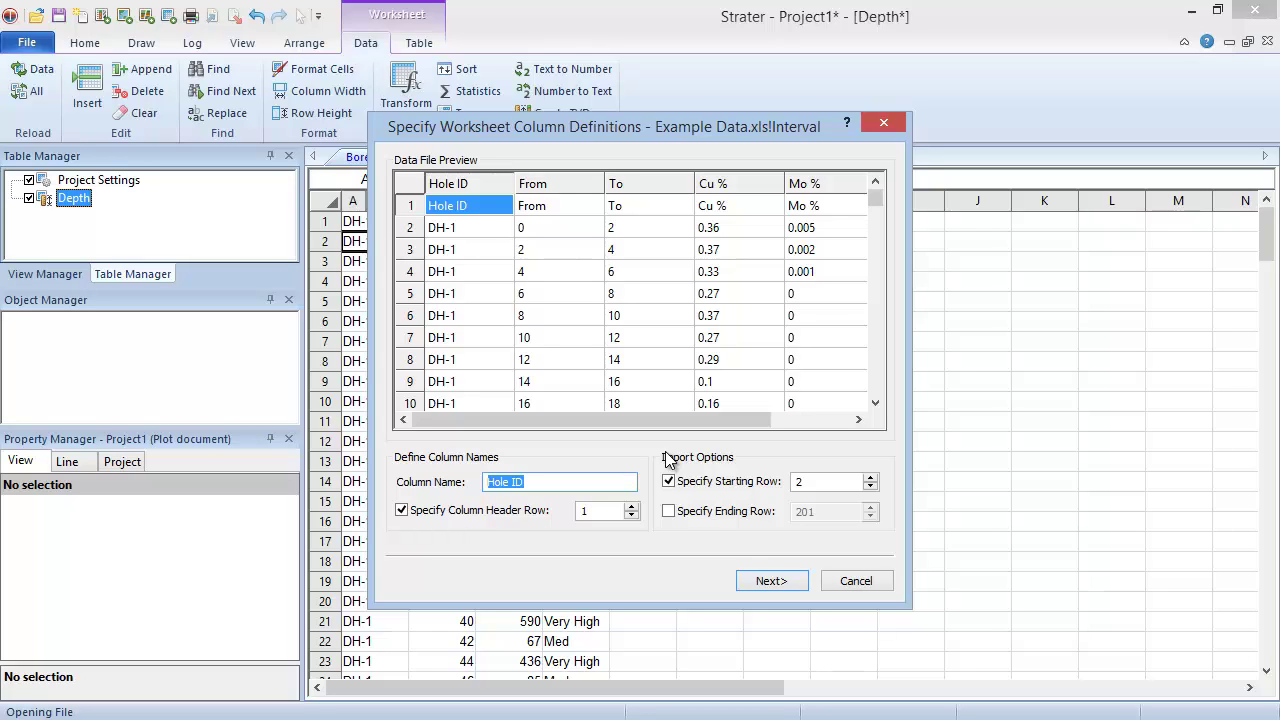
- Set the data type to Interval (From-To) and leave hole inclination unspecified
click(771, 581)
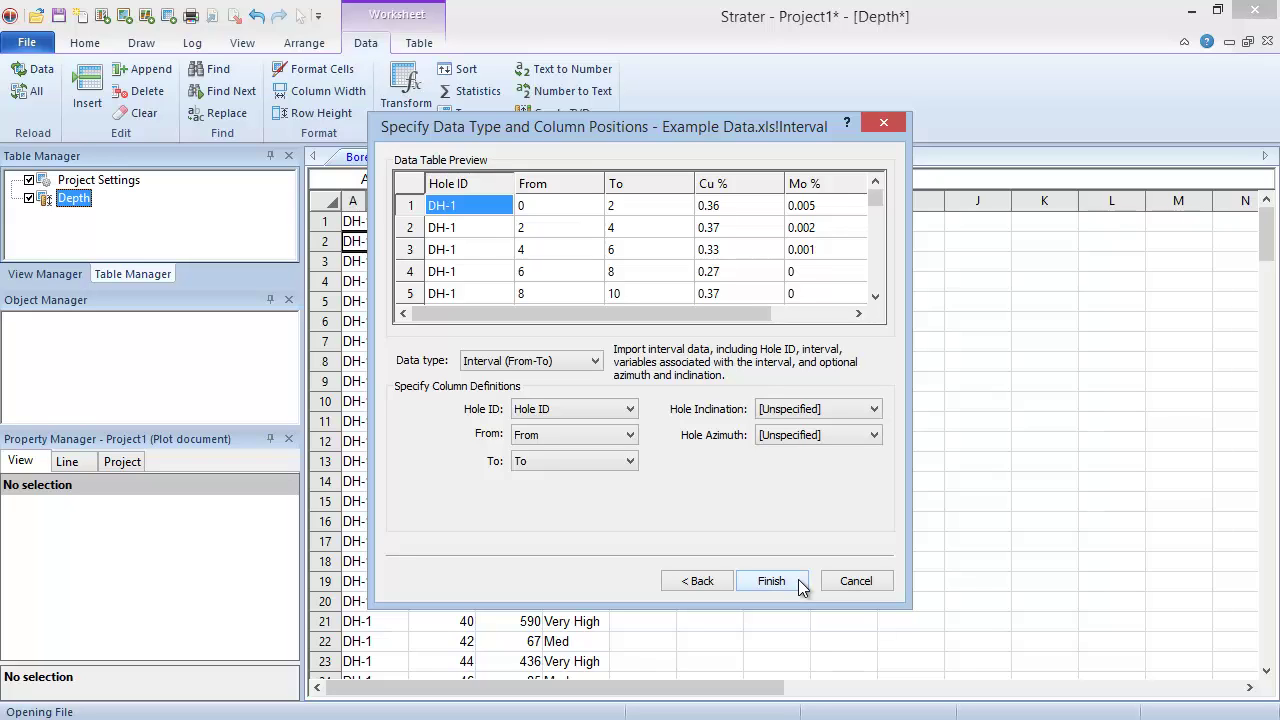
click(594, 362)
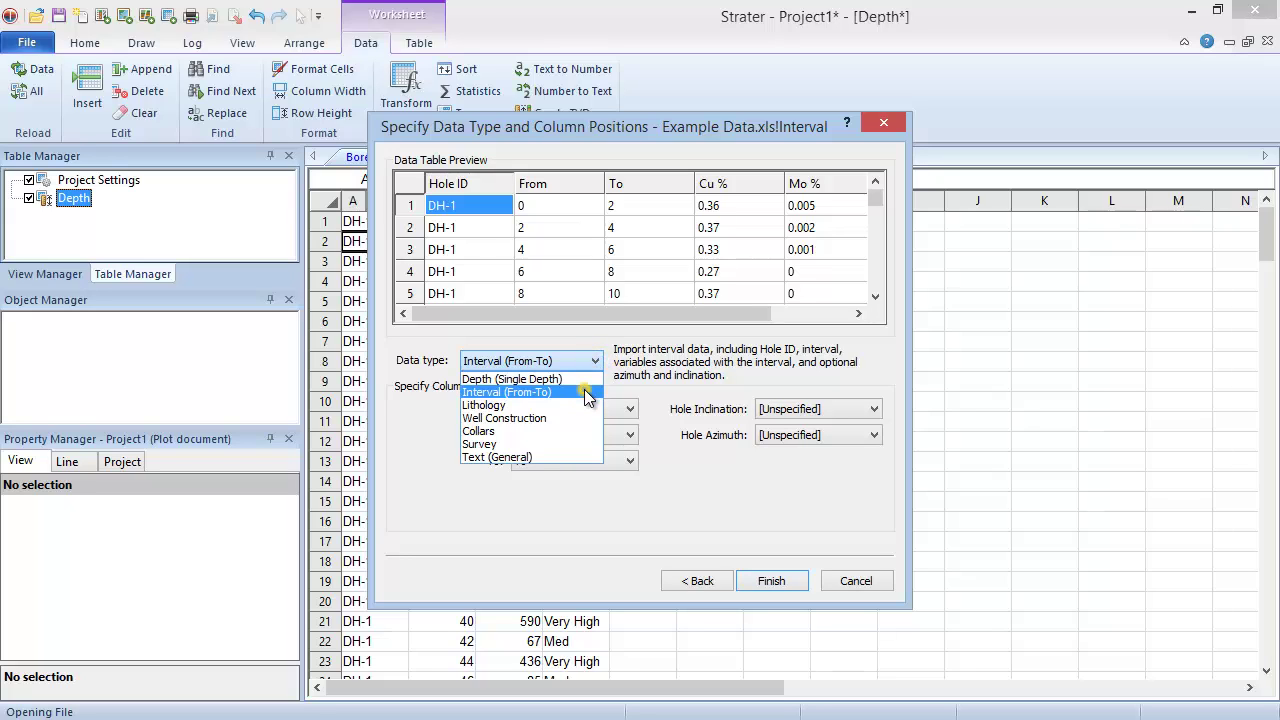
click(587, 398)
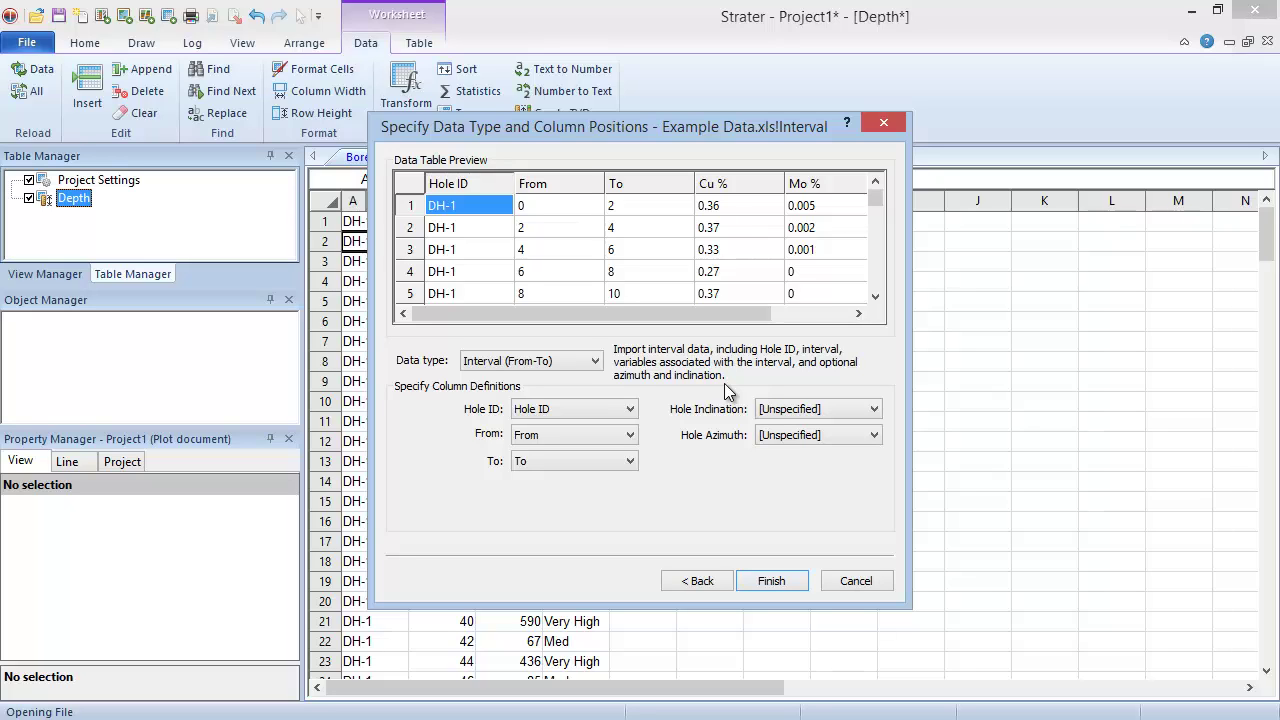
click(873, 409)
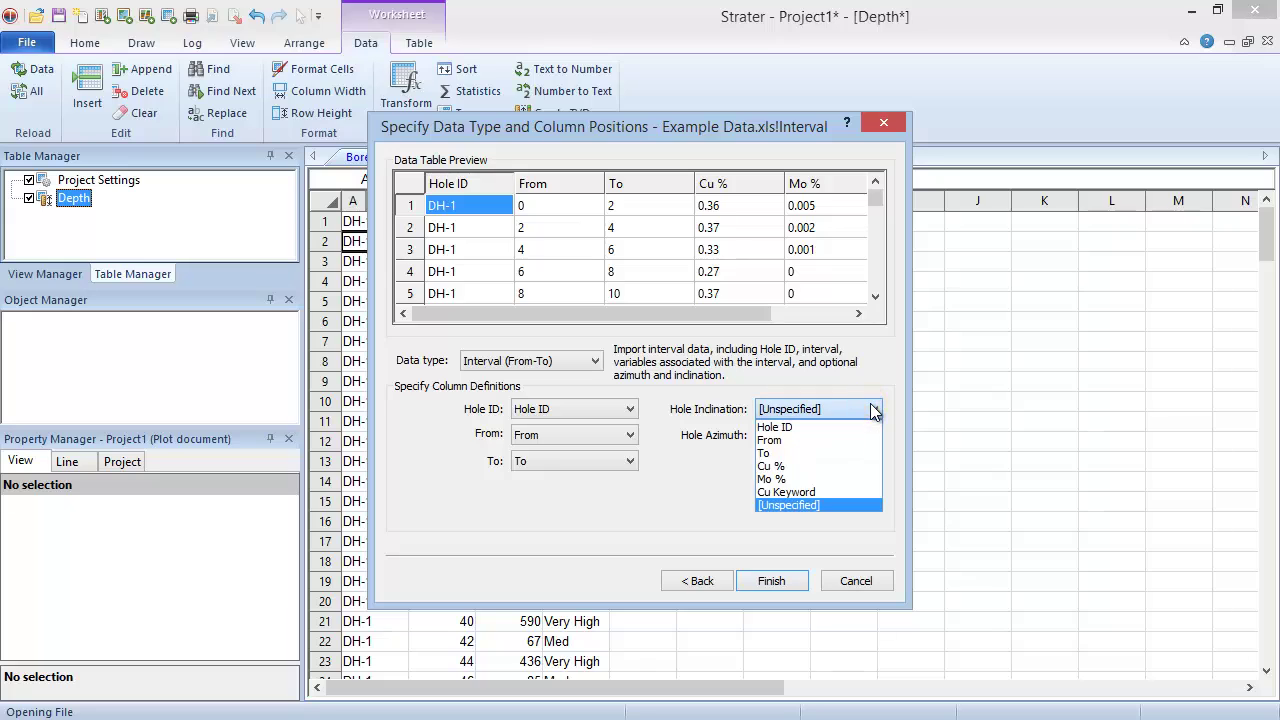
click(861, 504)
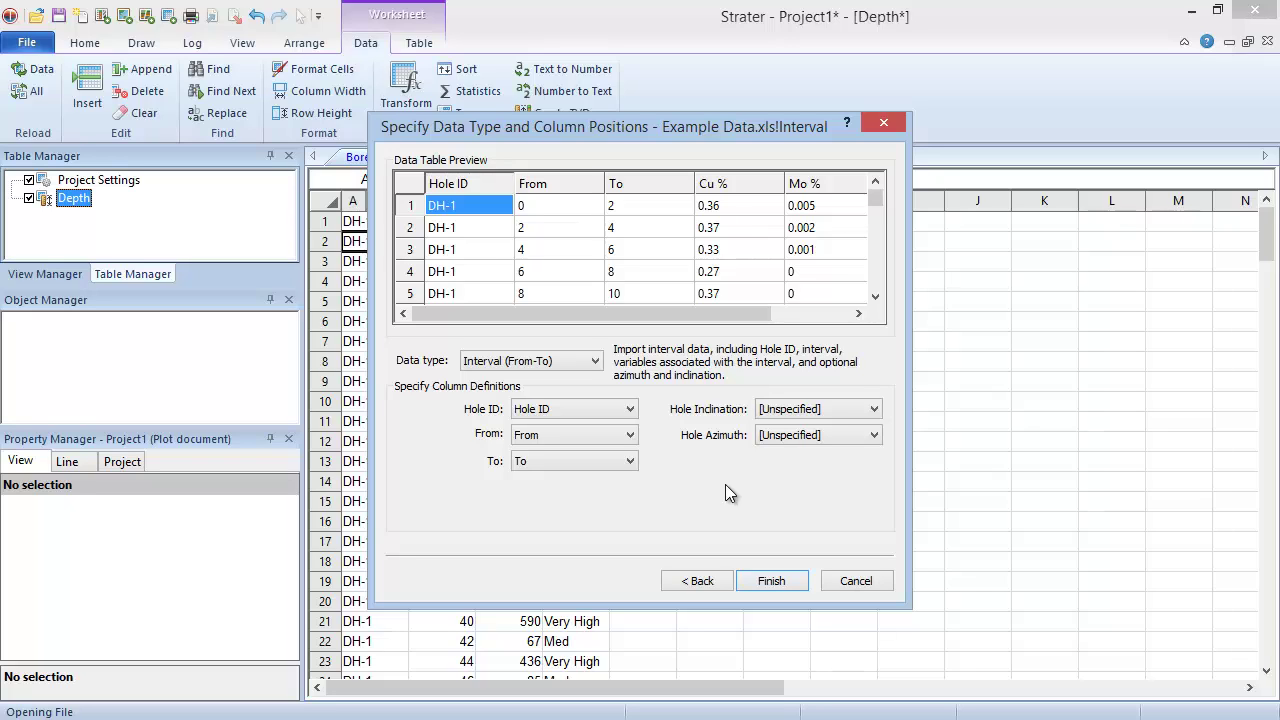
- Finish the Interval table and open Example Data.xls via Open Multiple Data Files
click(799, 583)
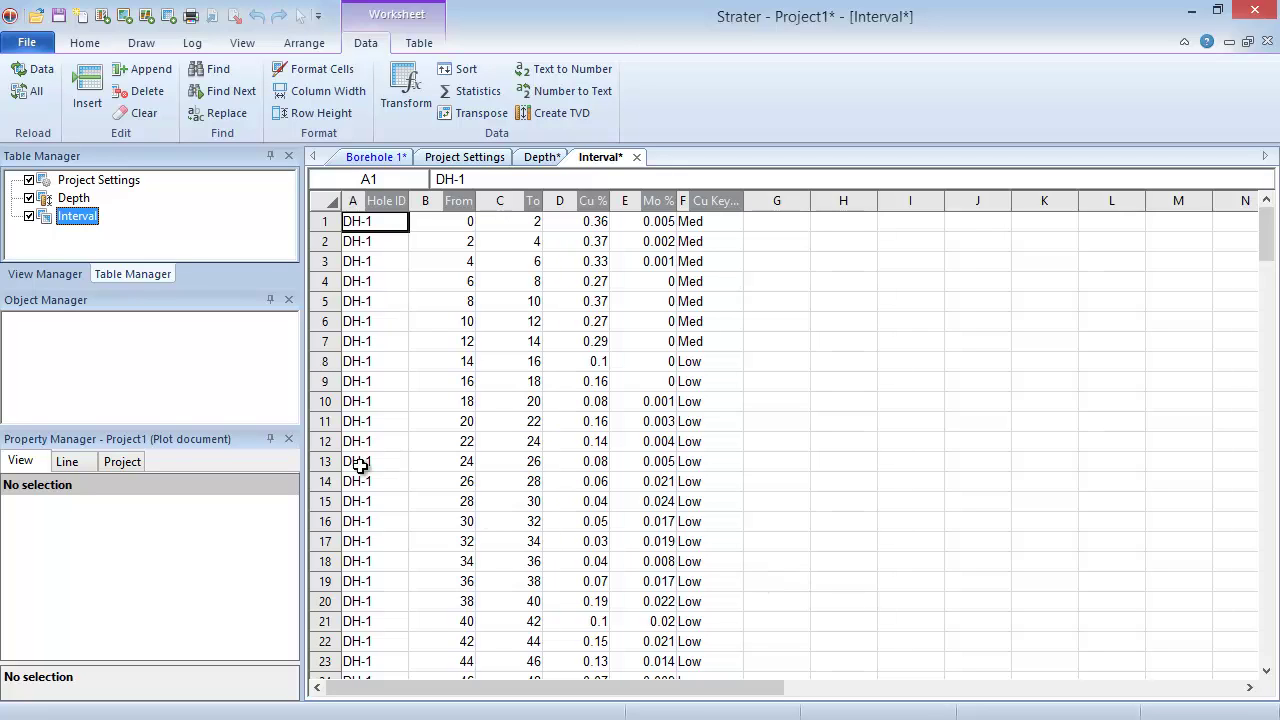
click(30, 44)
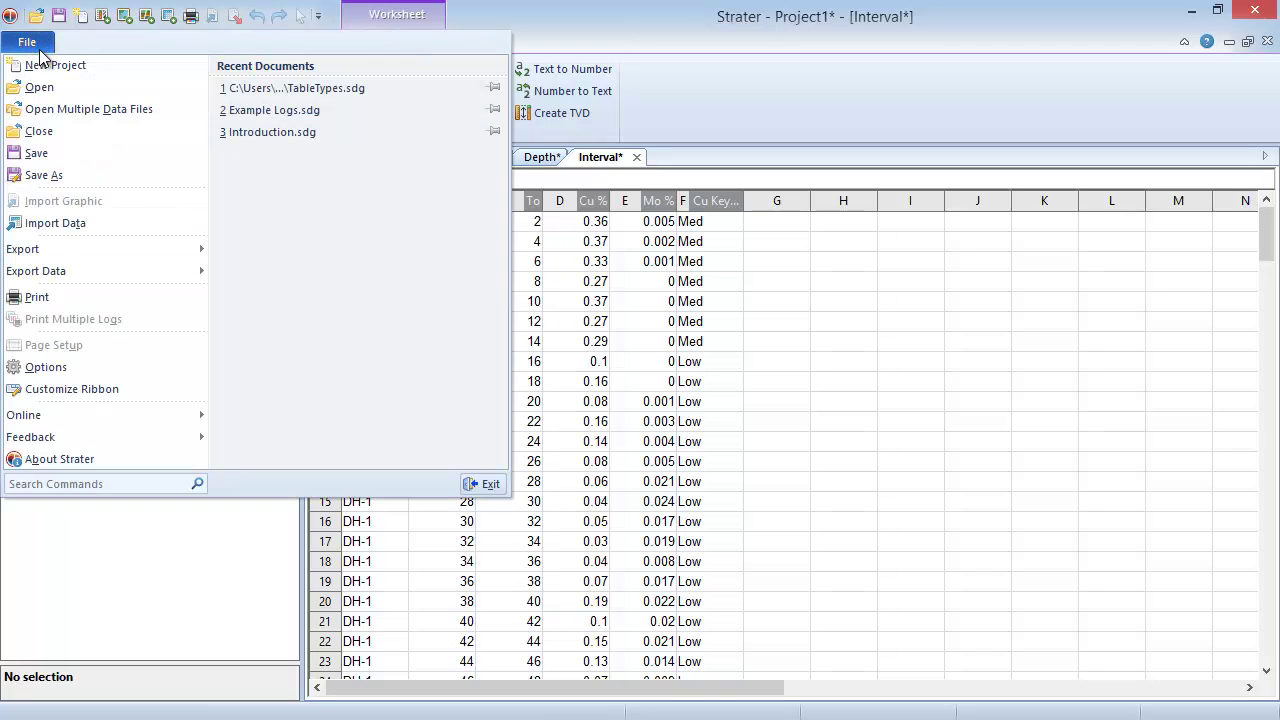
click(165, 108)
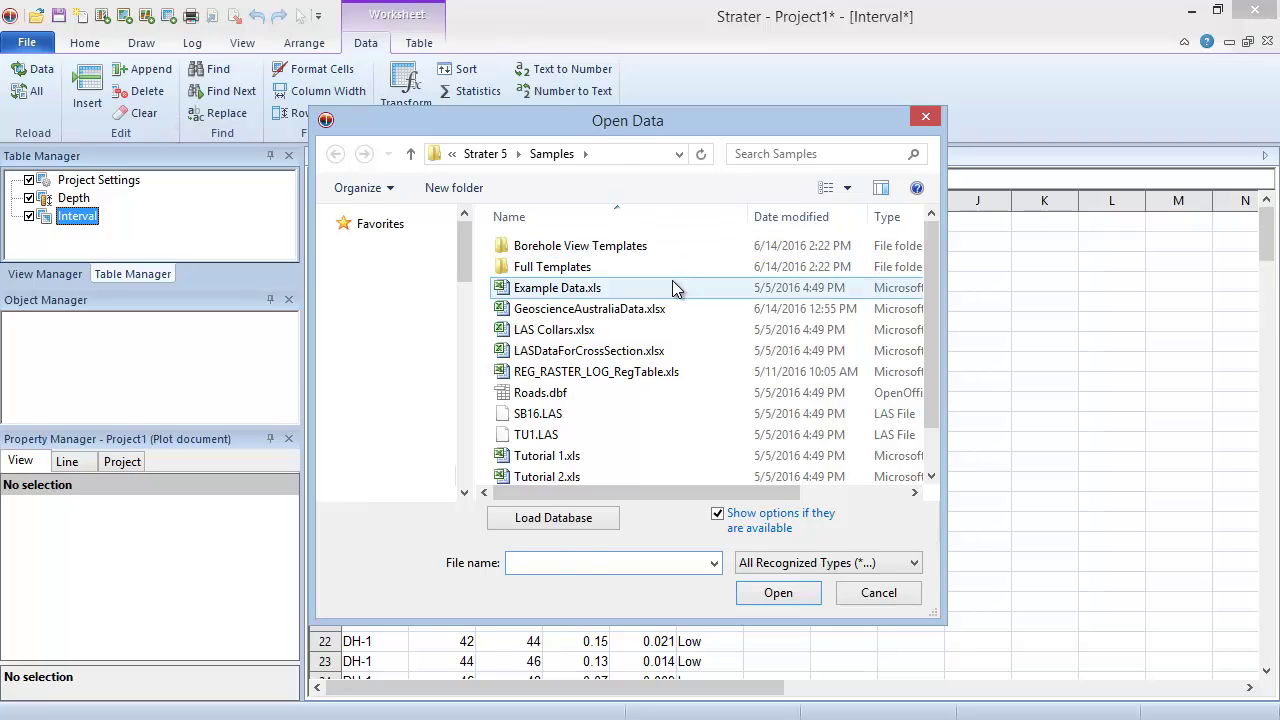
click(673, 288)
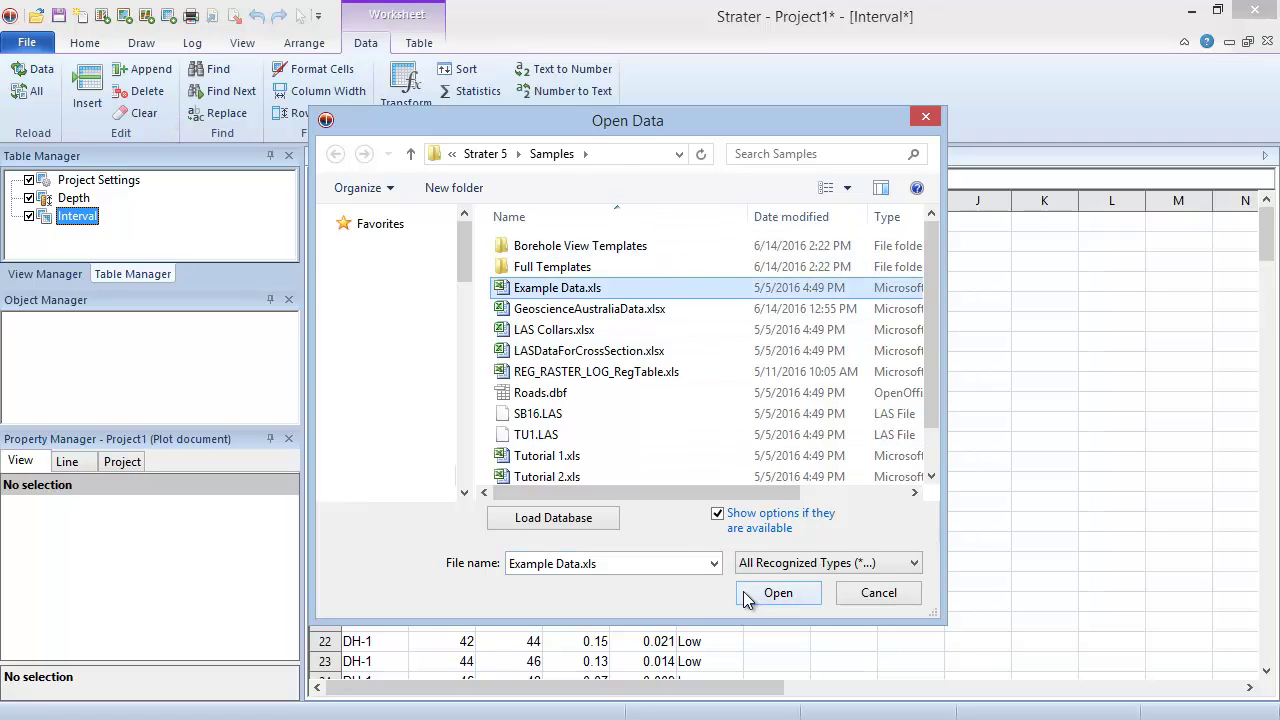
click(772, 593)
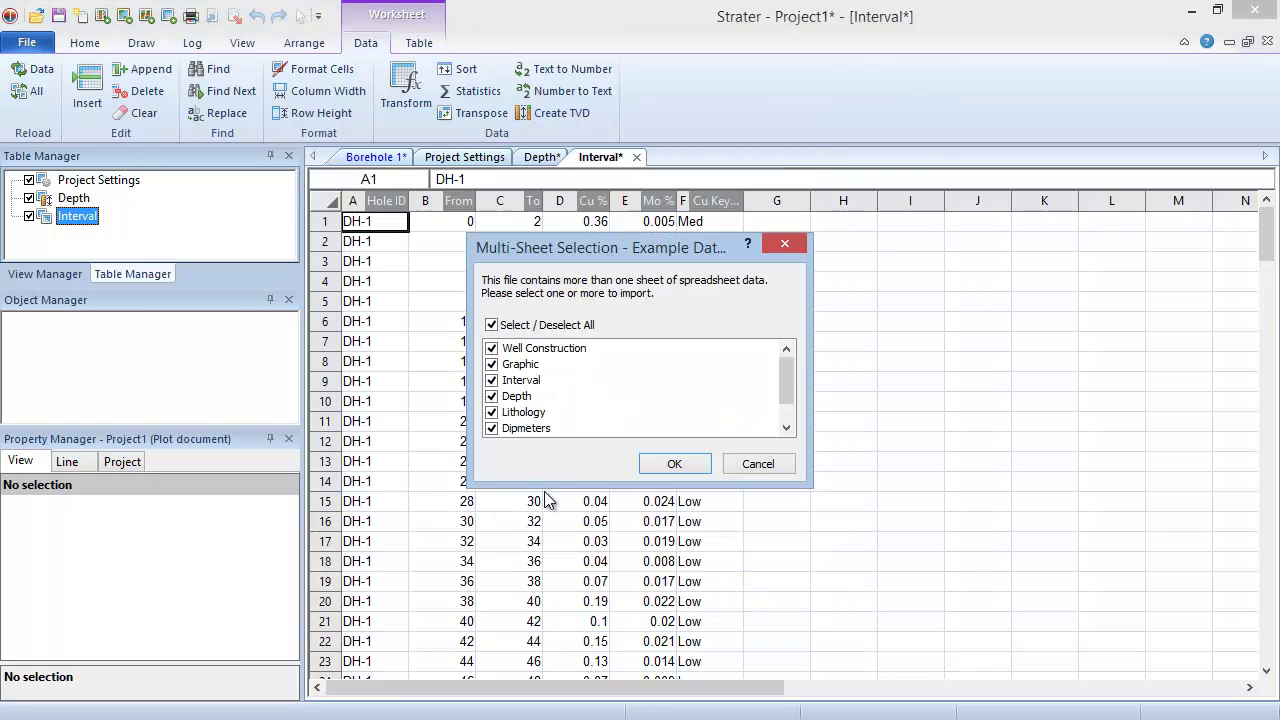
- Select only the Lithology and Collars sheets for import
click(491, 324)
scroll(588, 402, down, 1)
click(491, 428)
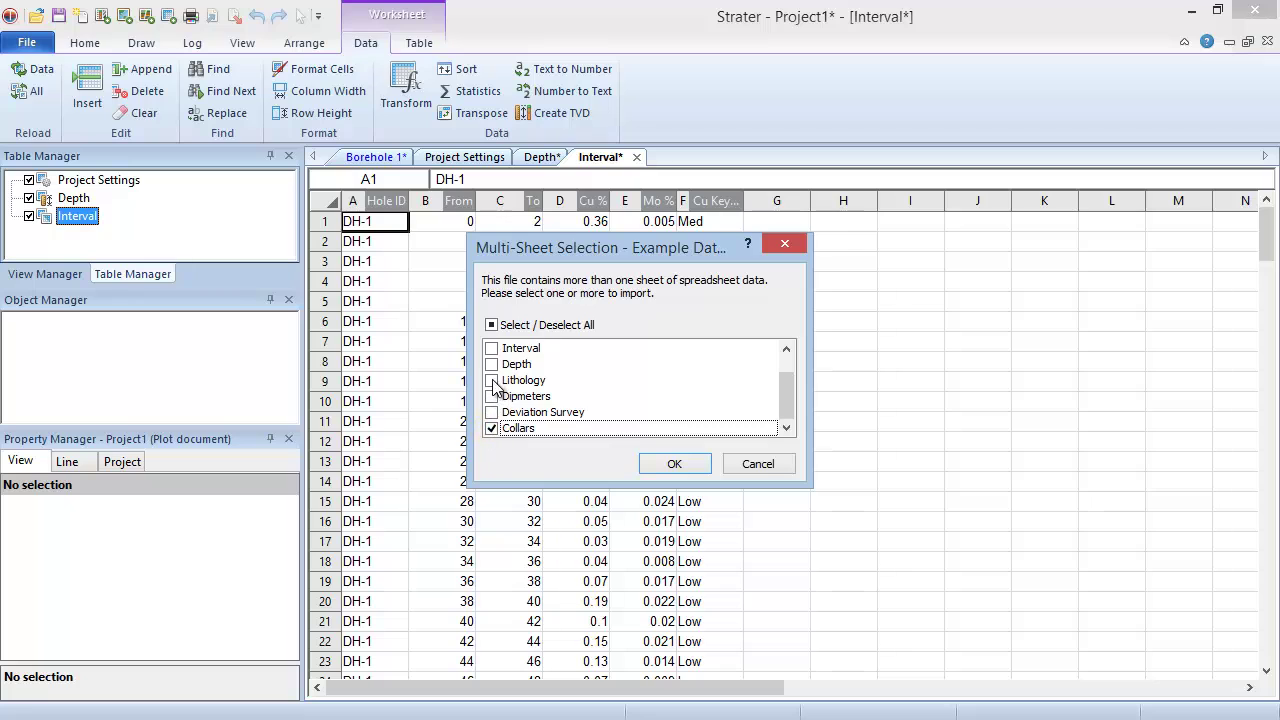
click(491, 380)
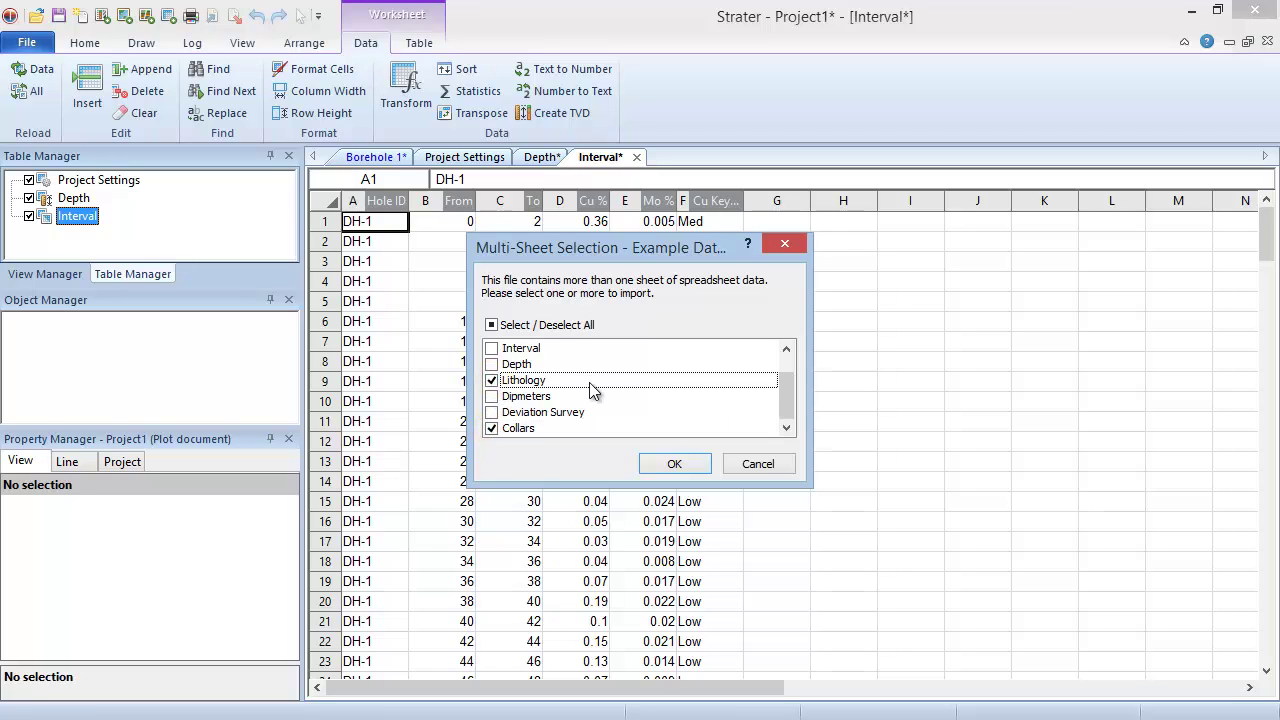
click(647, 465)
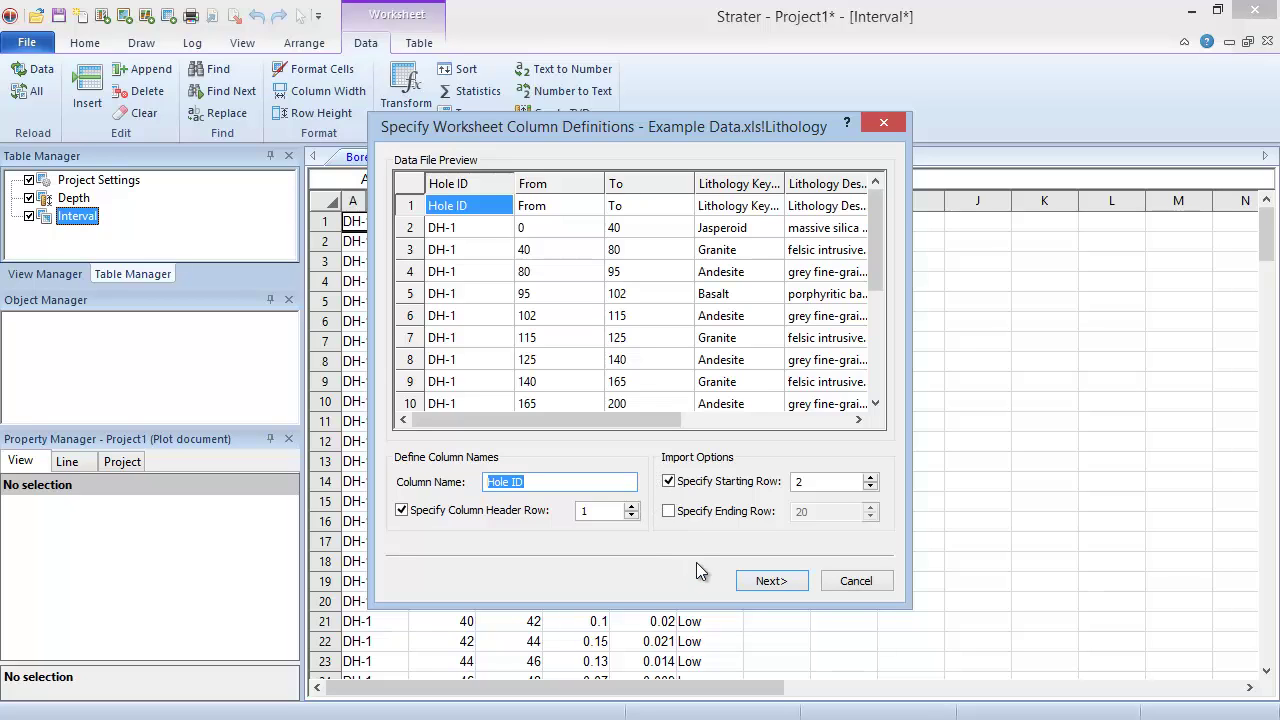
- Complete the Lithology import wizard, then advance to the Collars data type settings
click(750, 583)
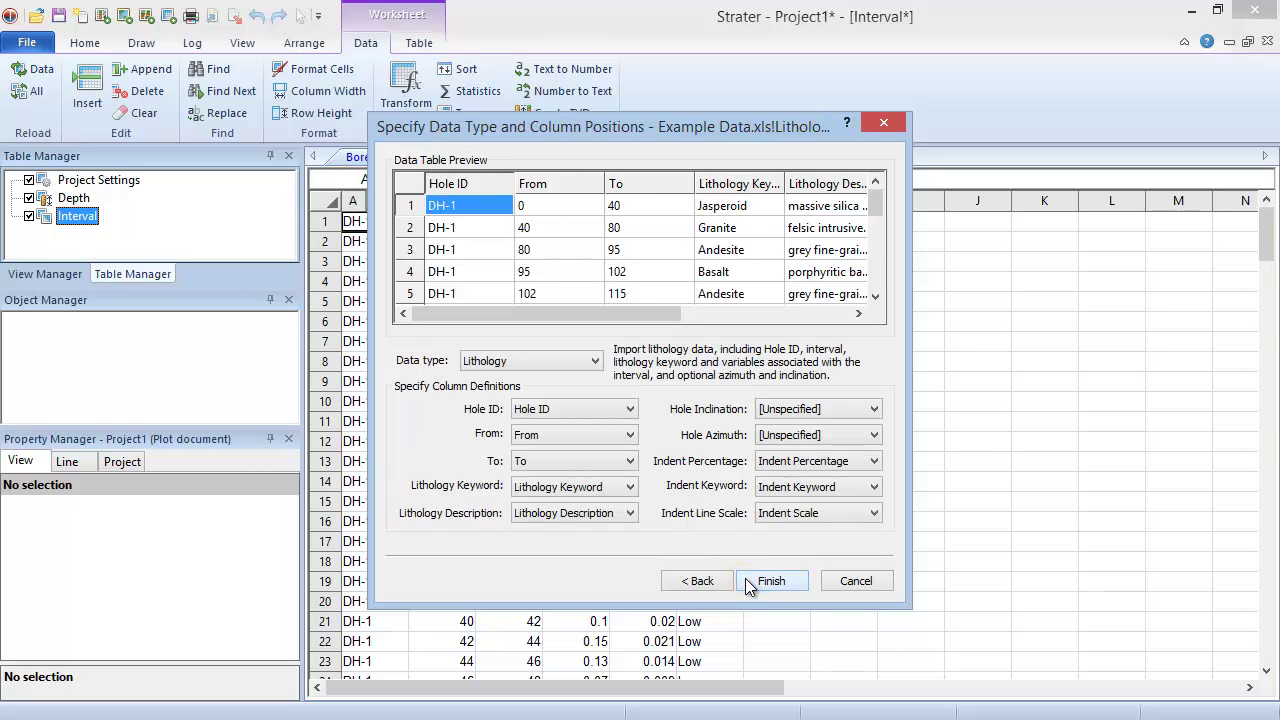
click(750, 583)
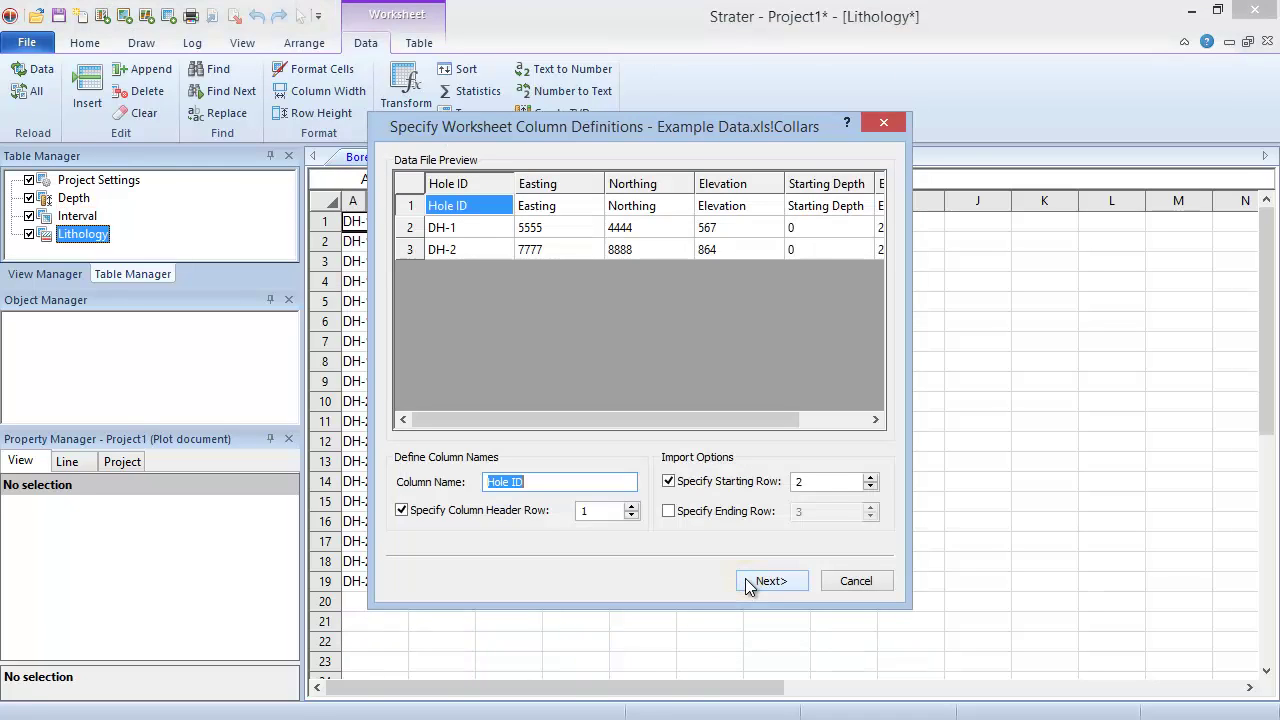
click(750, 583)
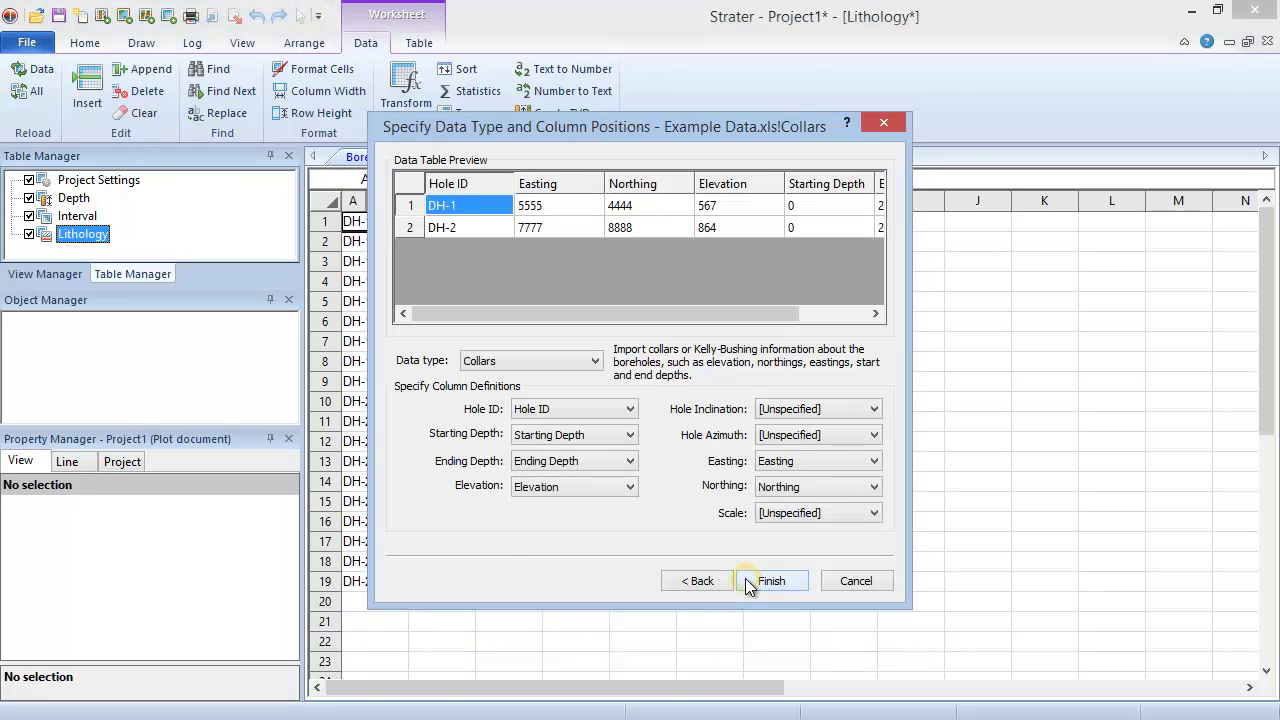
click(746, 579)
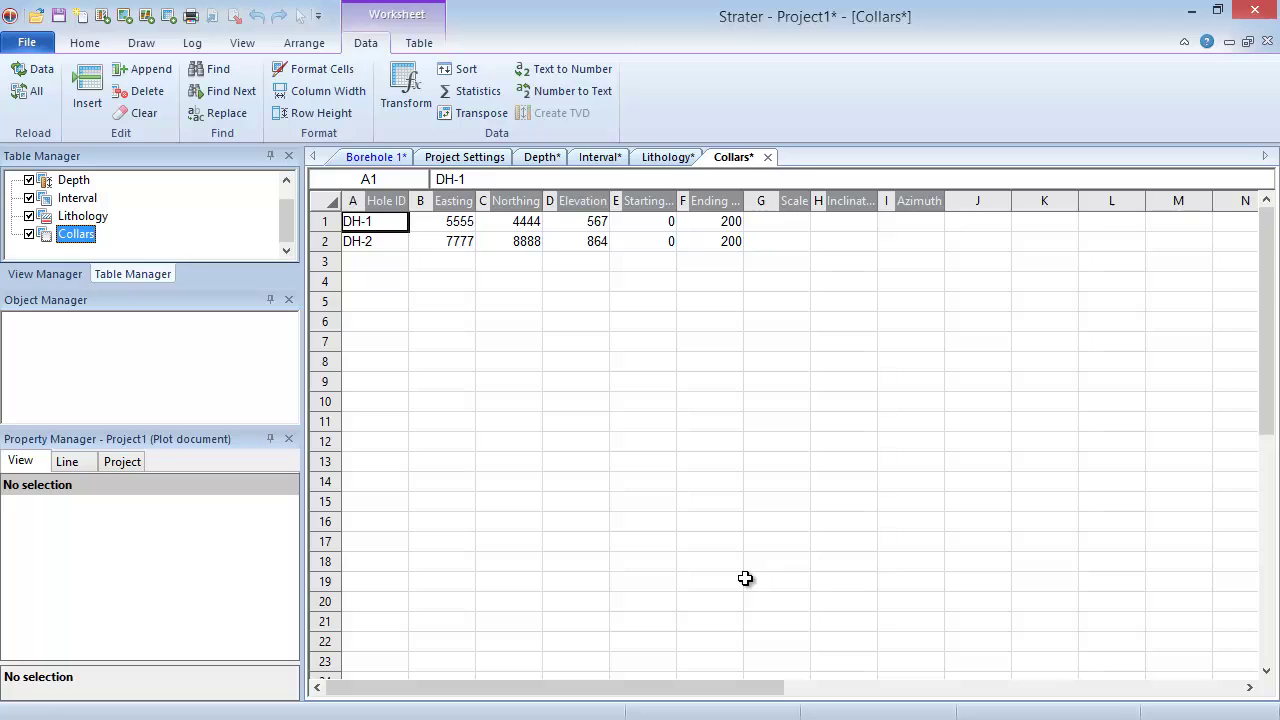